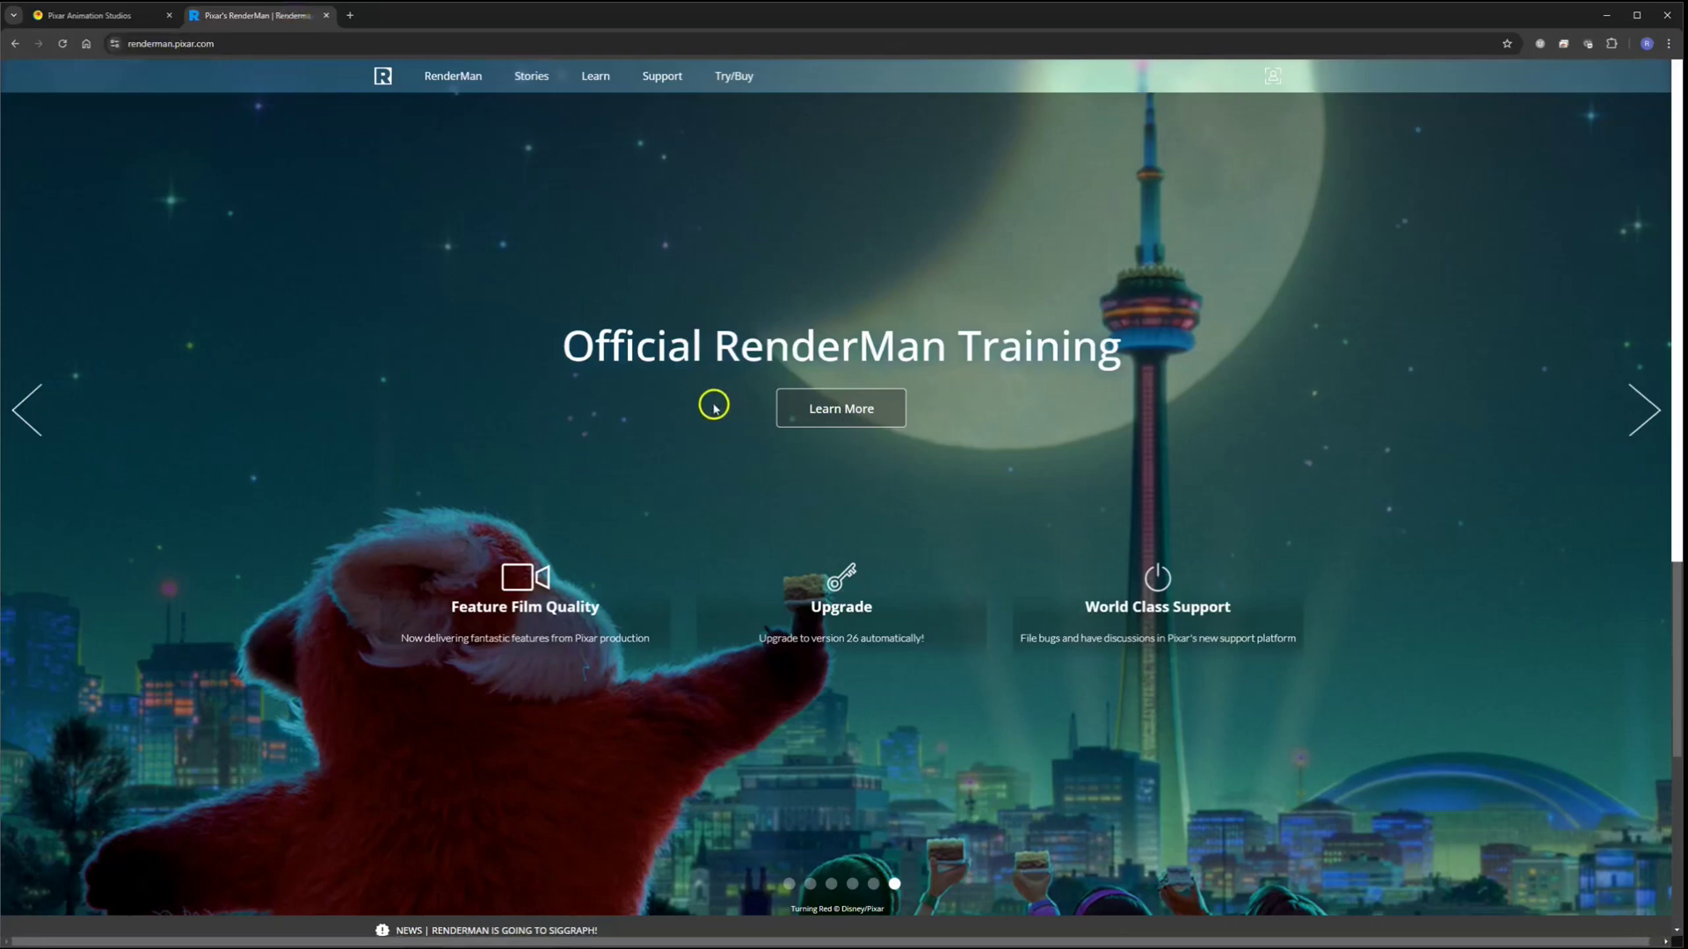
{"action": "left_click", "coordinate": [107, 12]}
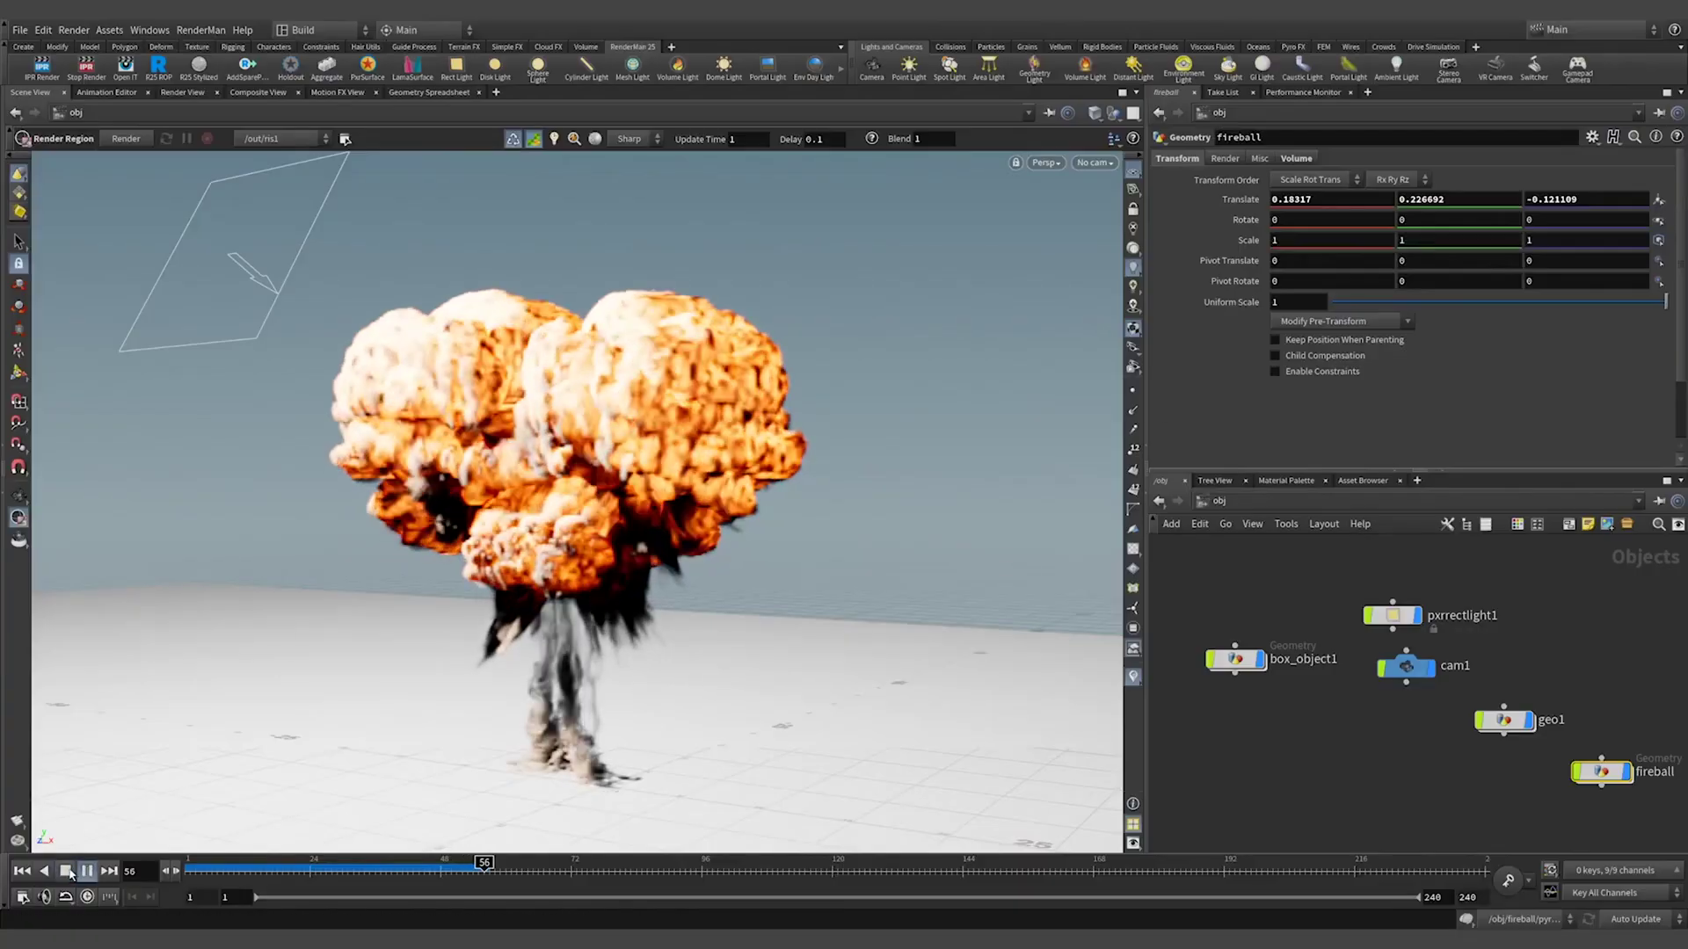
{"action": "left_click_drag", "start_coordinate": [275, 199], "coordinate": [762, 712]}
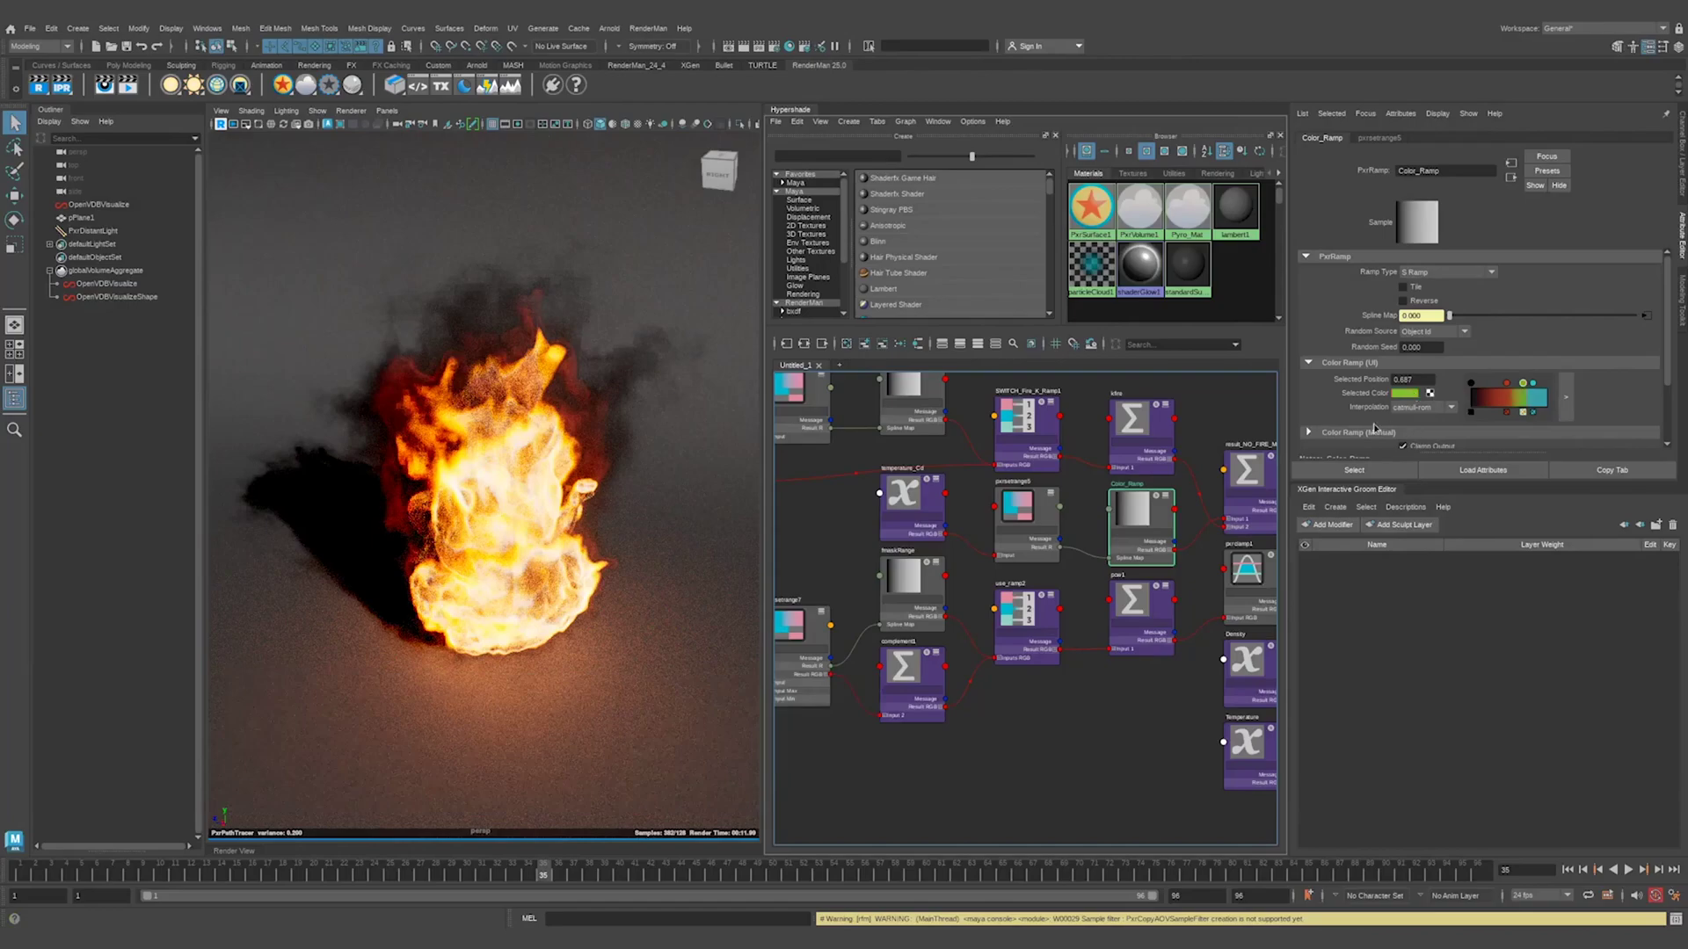
{"action": "left_click", "coordinate": [1390, 428]}
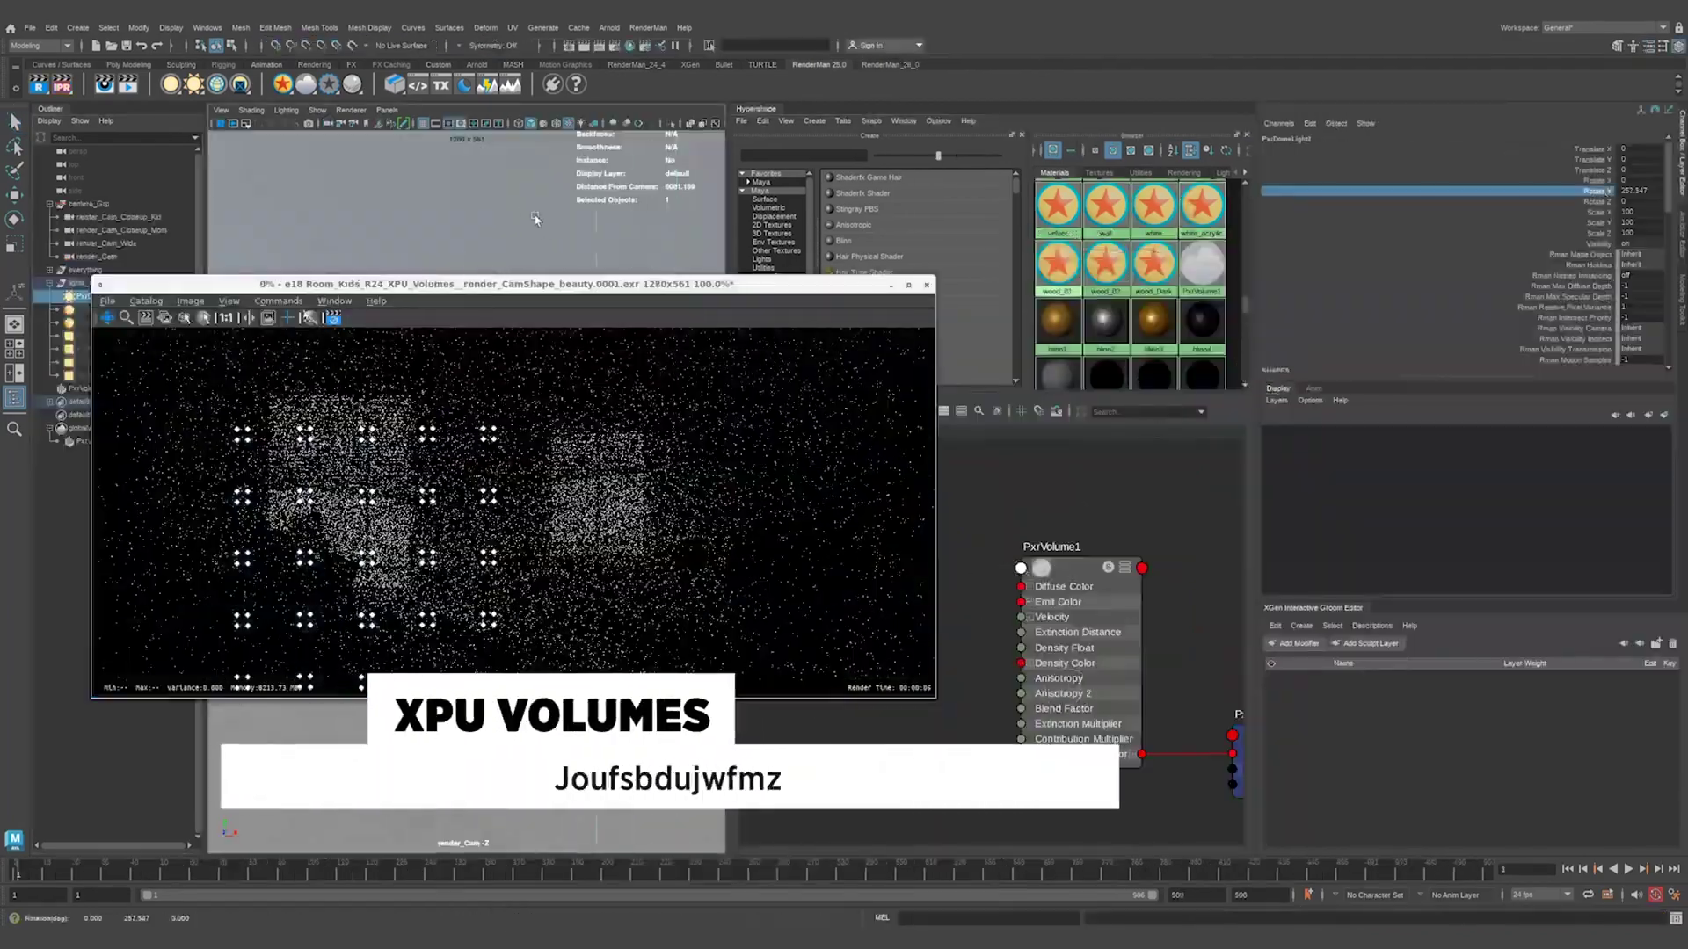
{"action": "middle_click_drag", "start_coordinate": [536, 219], "coordinate": [507, 201]}
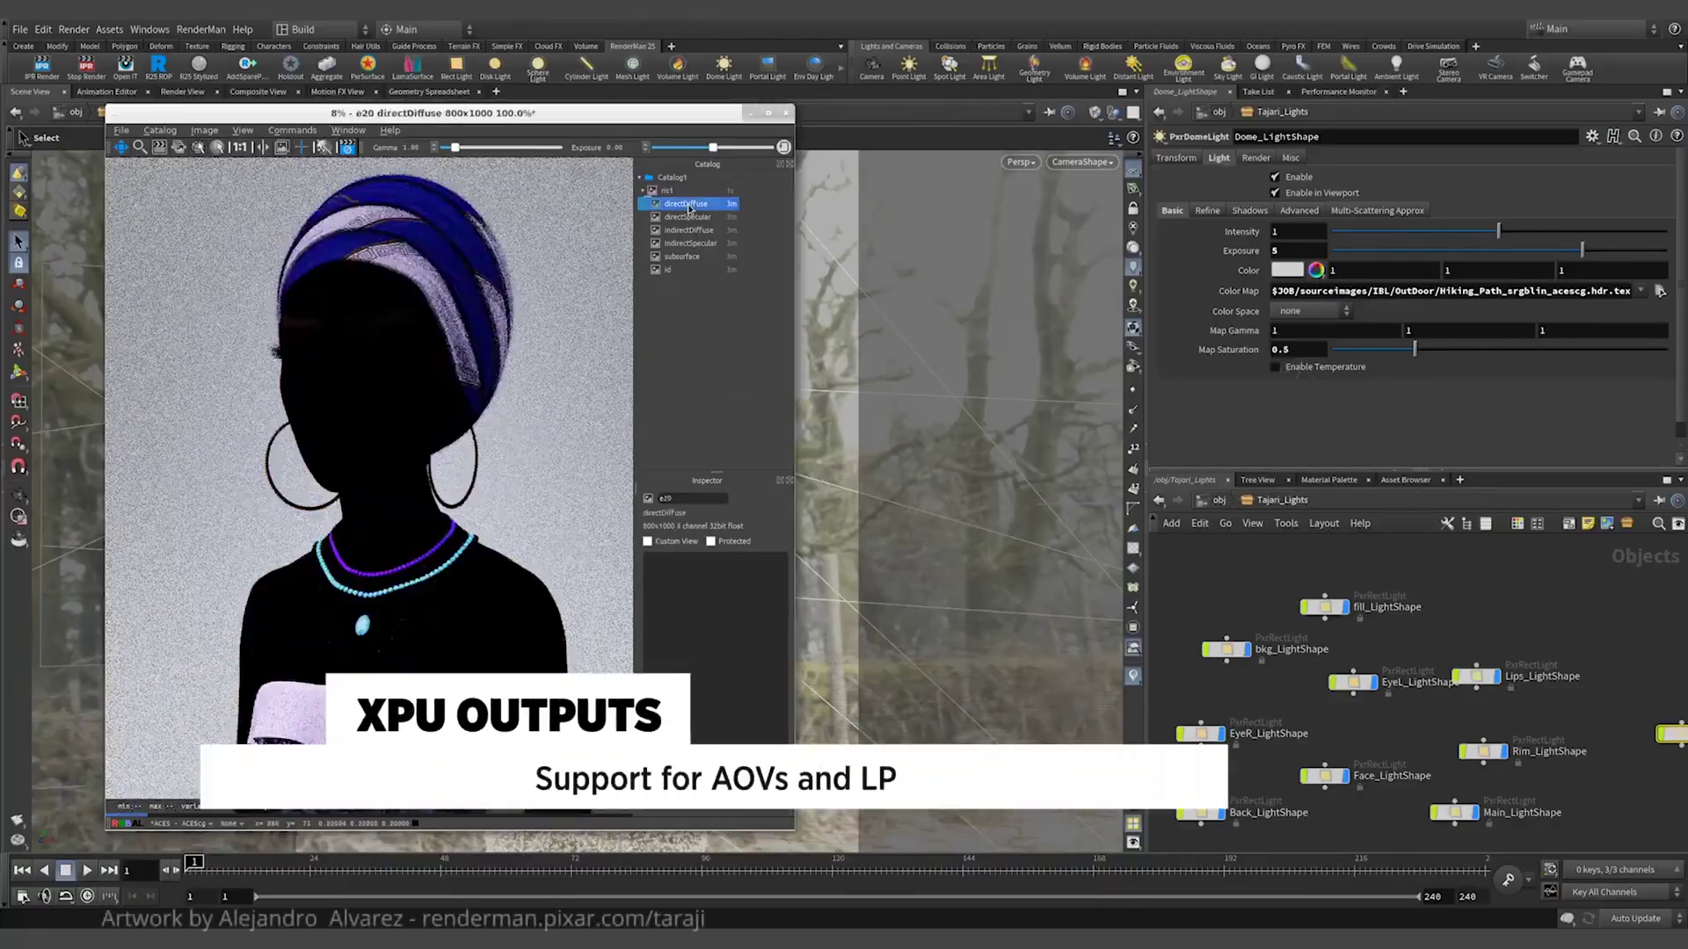
{"action": "left_click", "coordinate": [688, 218]}
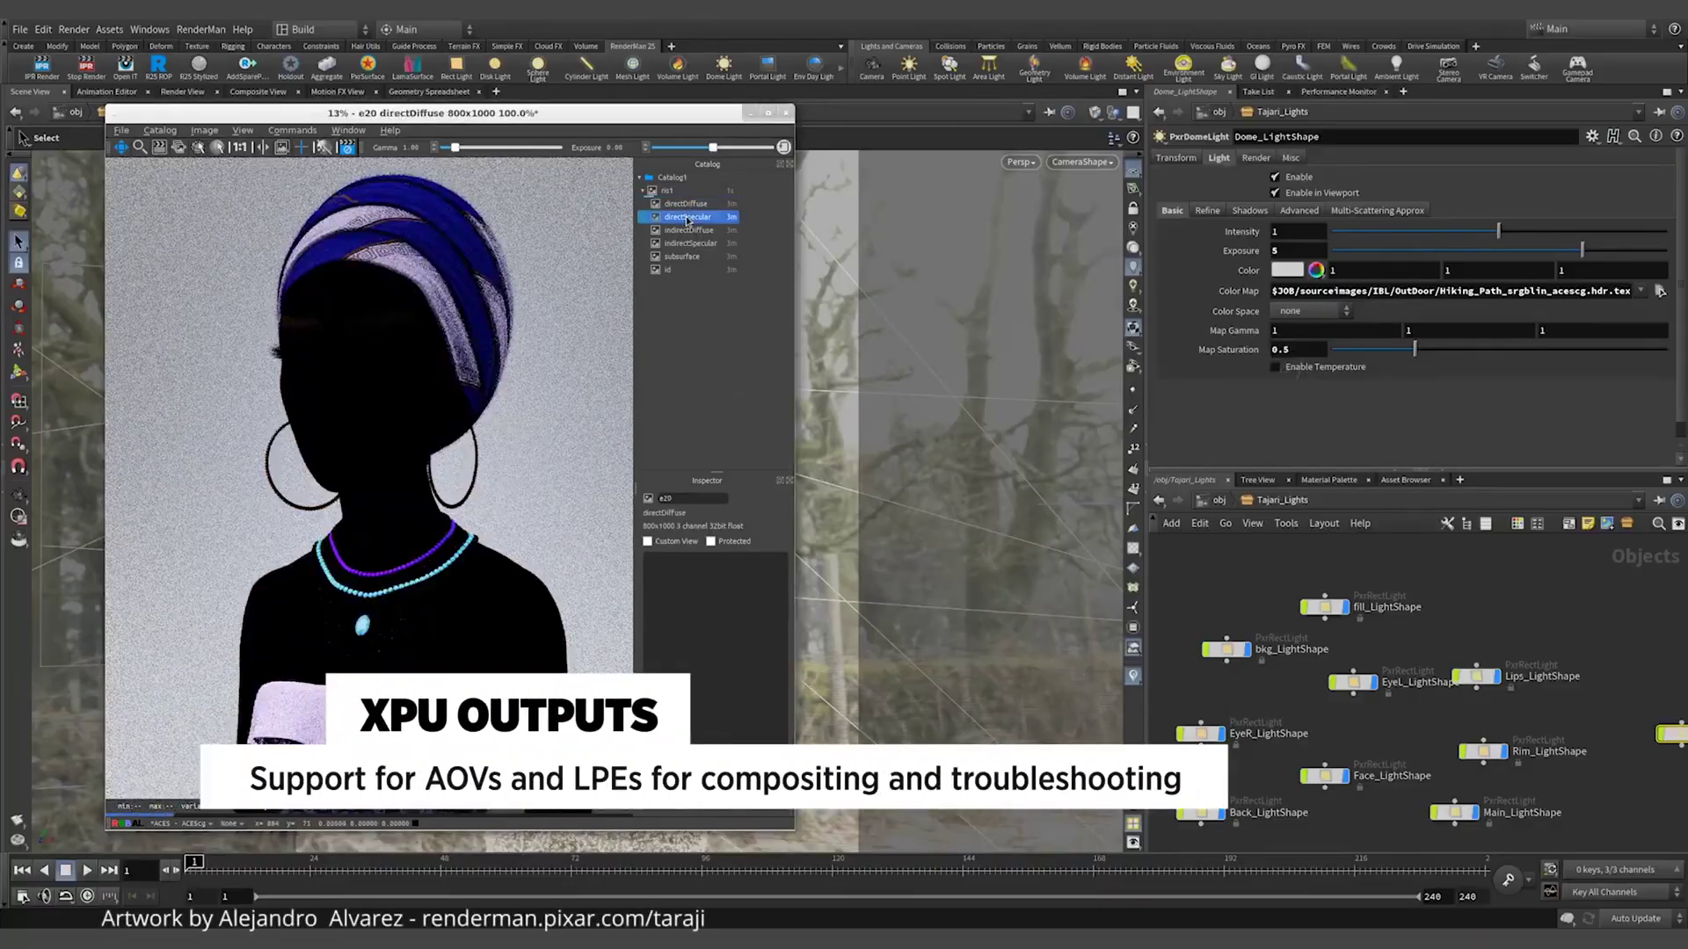
{"action": "left_click", "coordinate": [688, 230]}
{"action": "left_click", "coordinate": [688, 242]}
{"action": "left_click", "coordinate": [686, 255]}
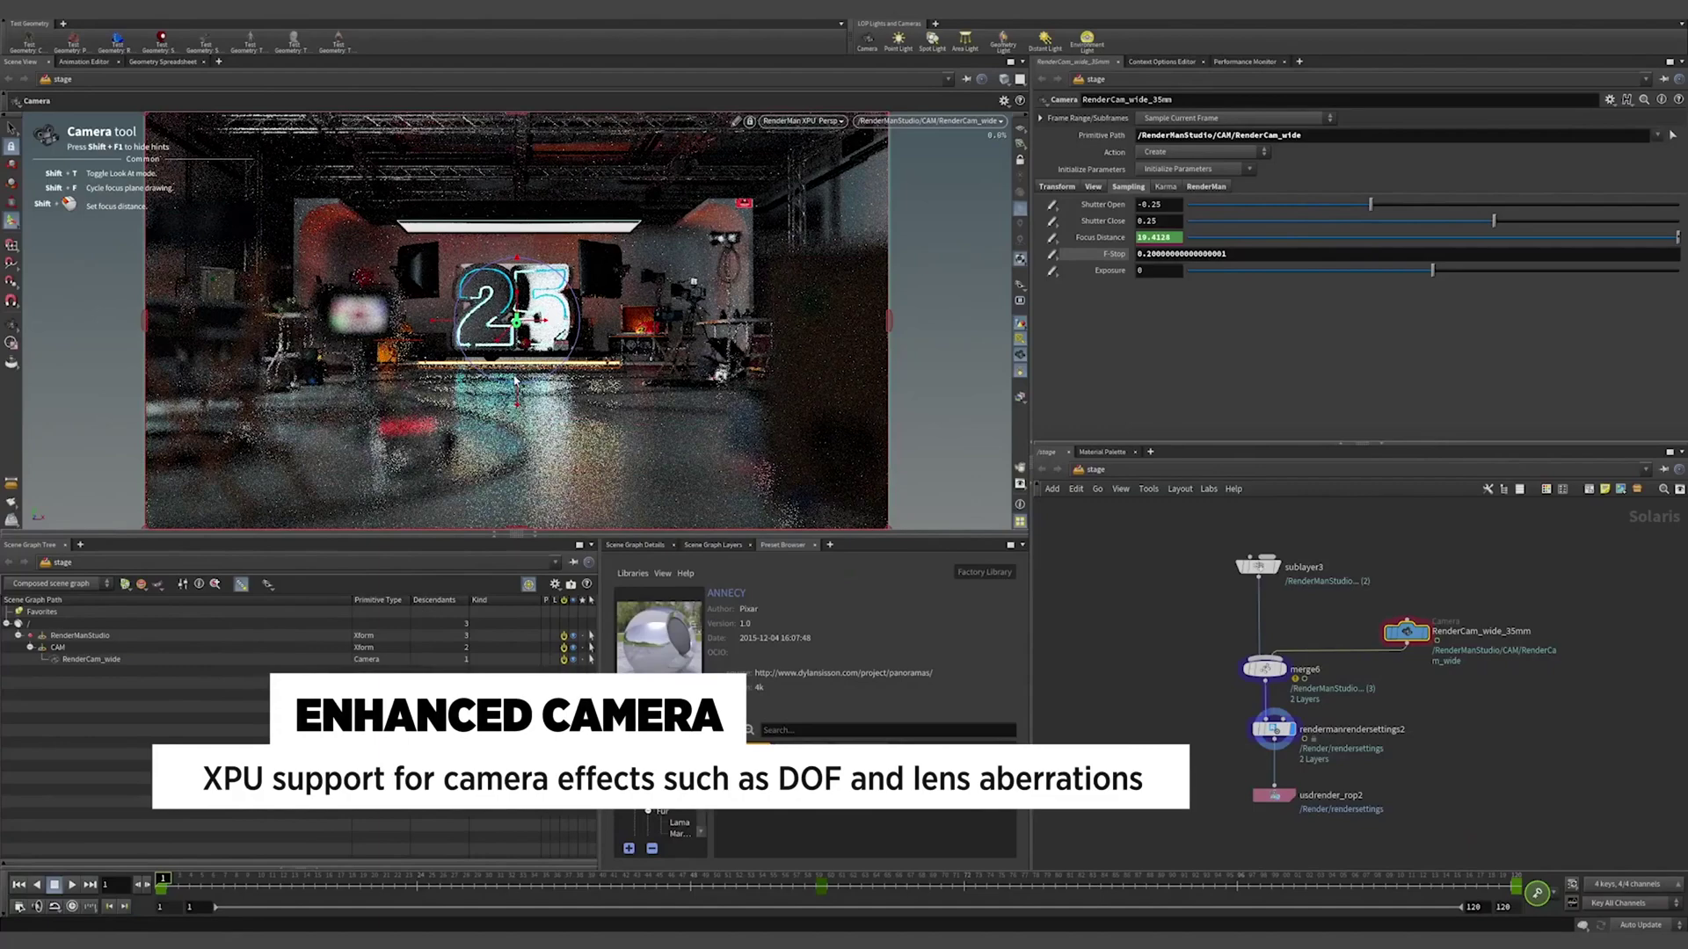
{"action": "left_click", "coordinate": [408, 427], "text": "shift"}
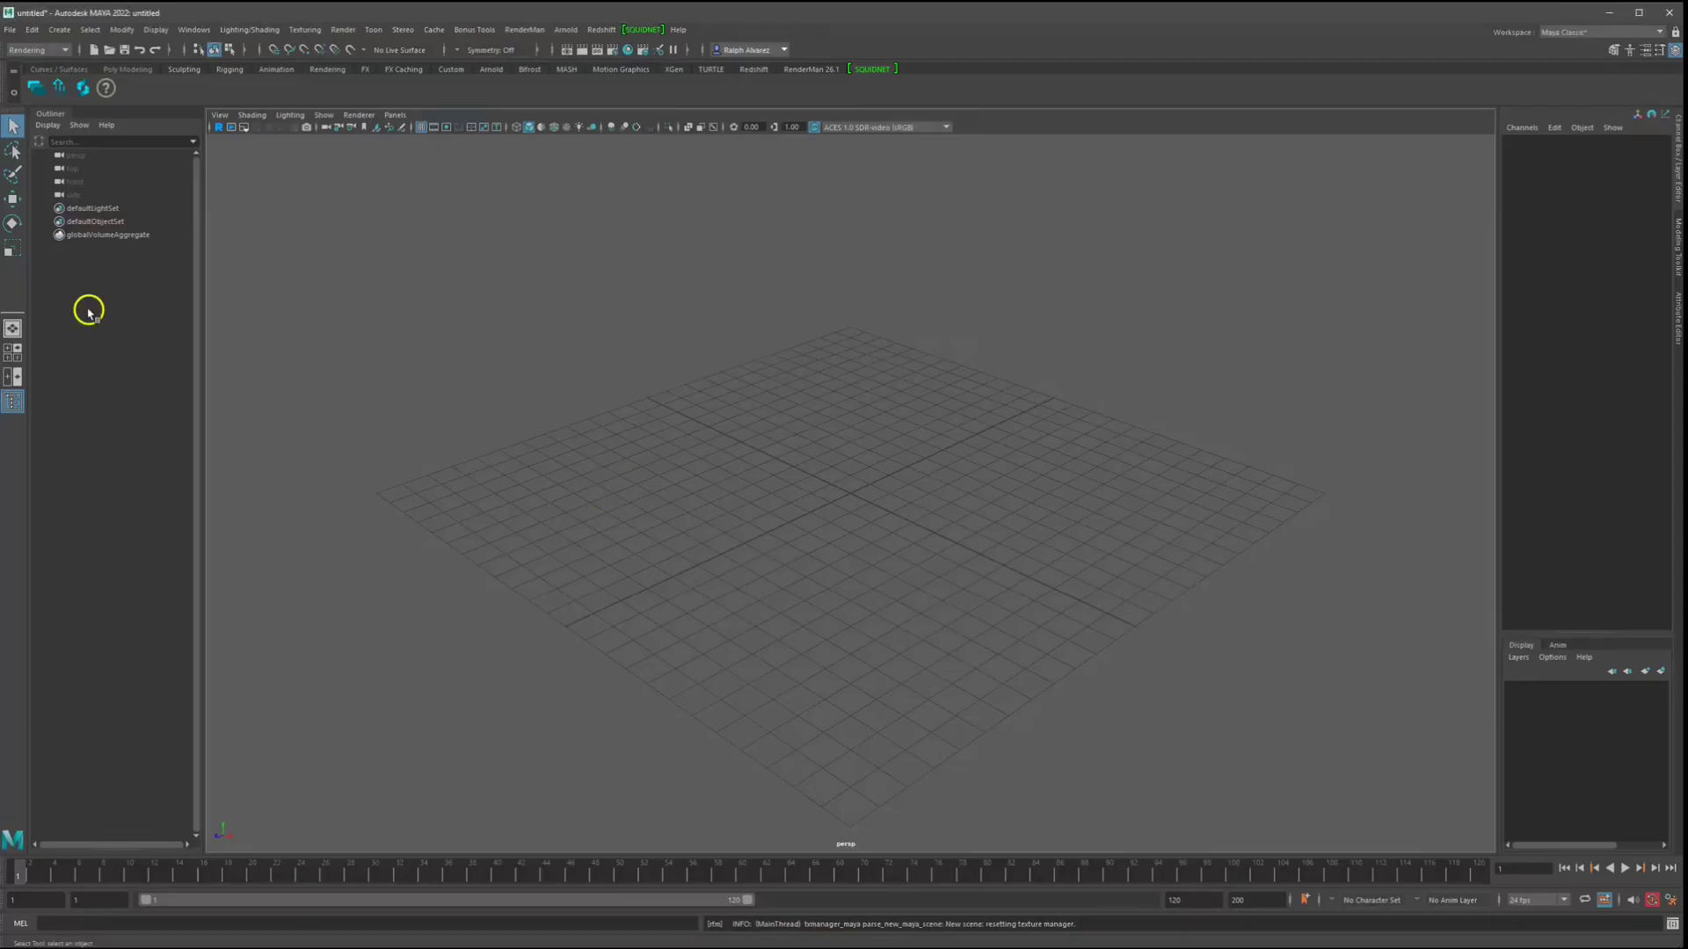
Open the scene file Cocostrich_R26_2022.ma from the Gallus_Gavialis project's scenes folder.
{"action": "left_click", "coordinate": [12, 26]}
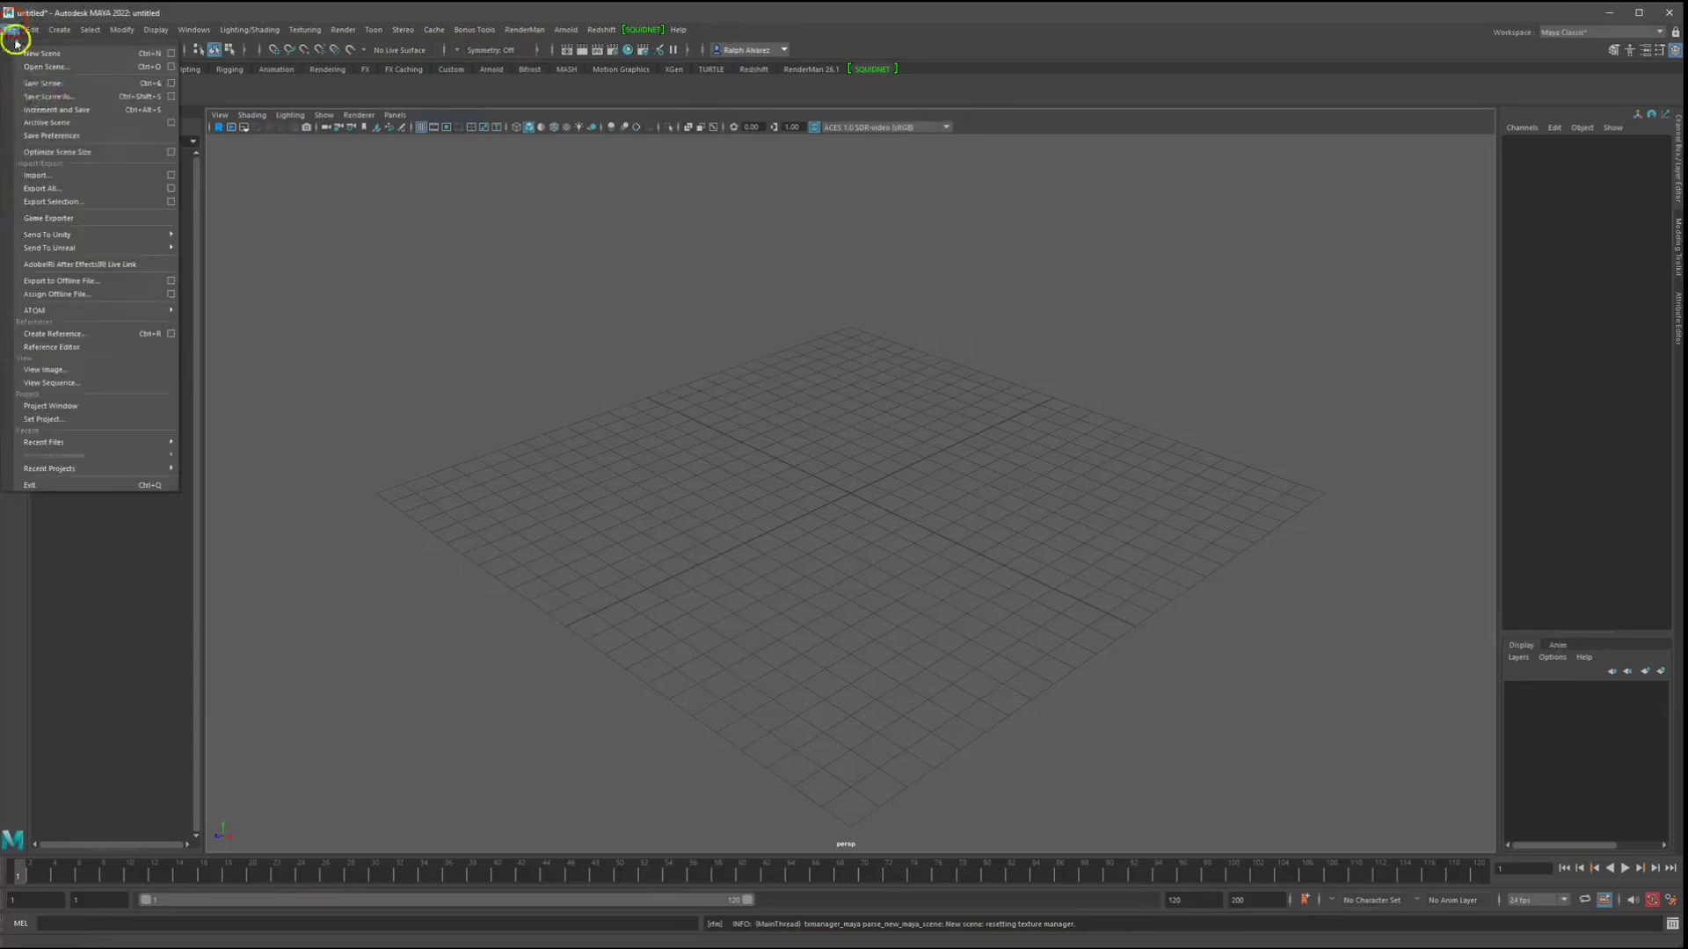
{"action": "left_click", "coordinate": [78, 69]}
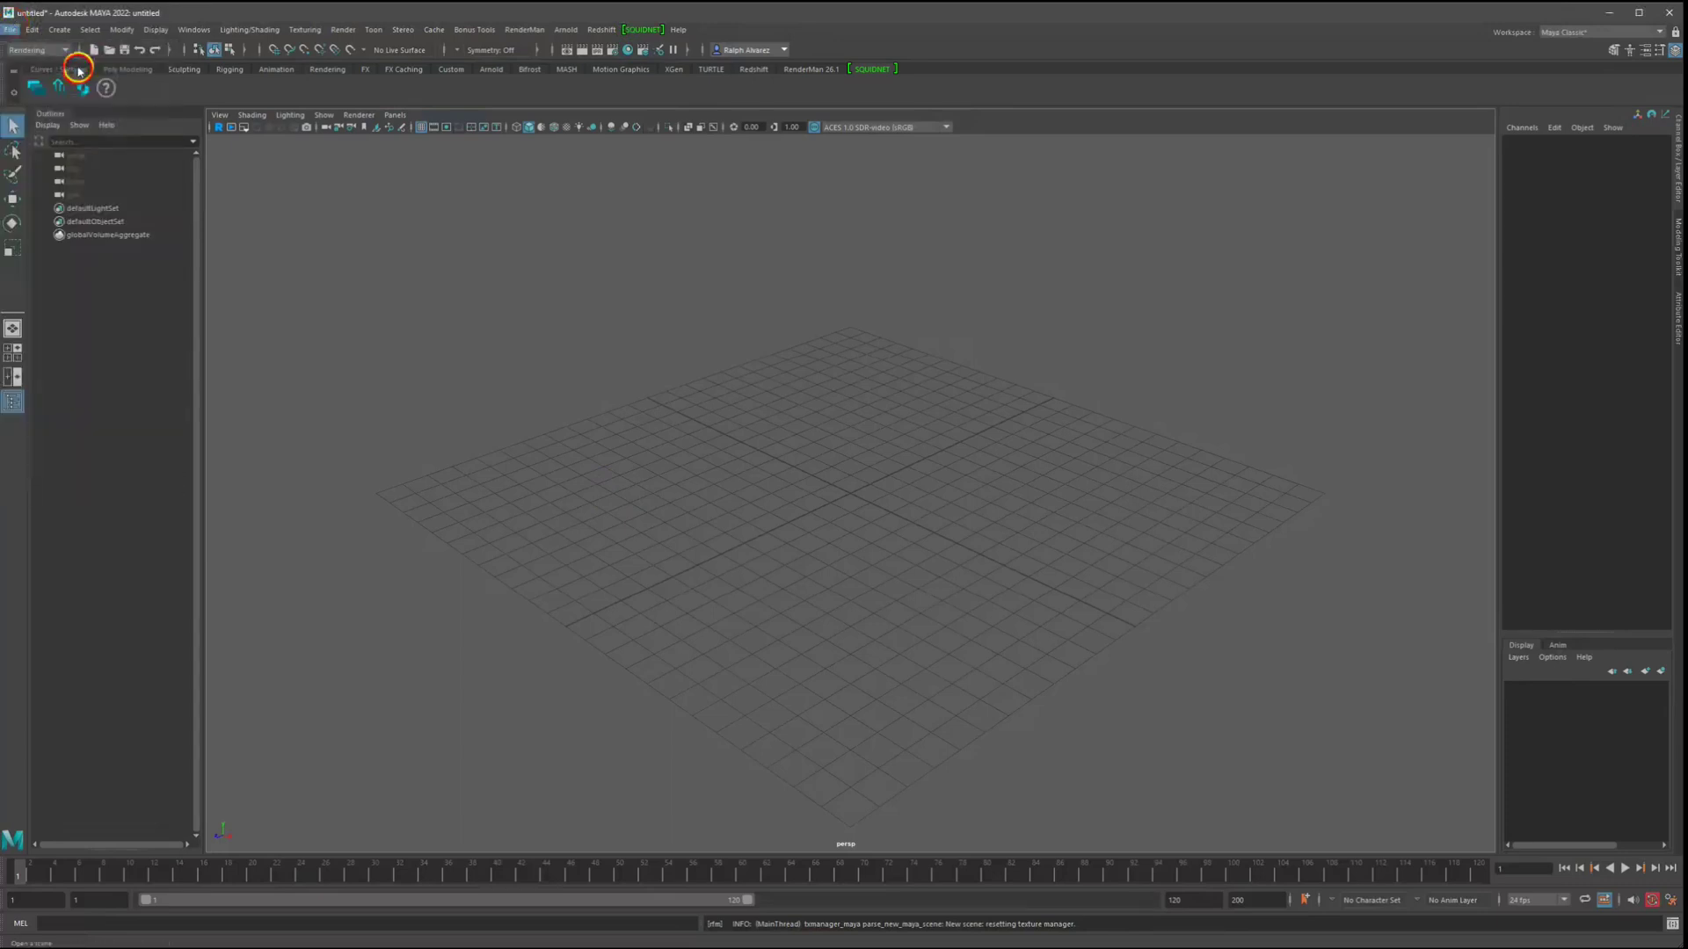
{"action": "left_click_drag", "start_coordinate": [1439, 132], "coordinate": [1178, 207]}
{"action": "double_click", "coordinate": [1155, 294]}
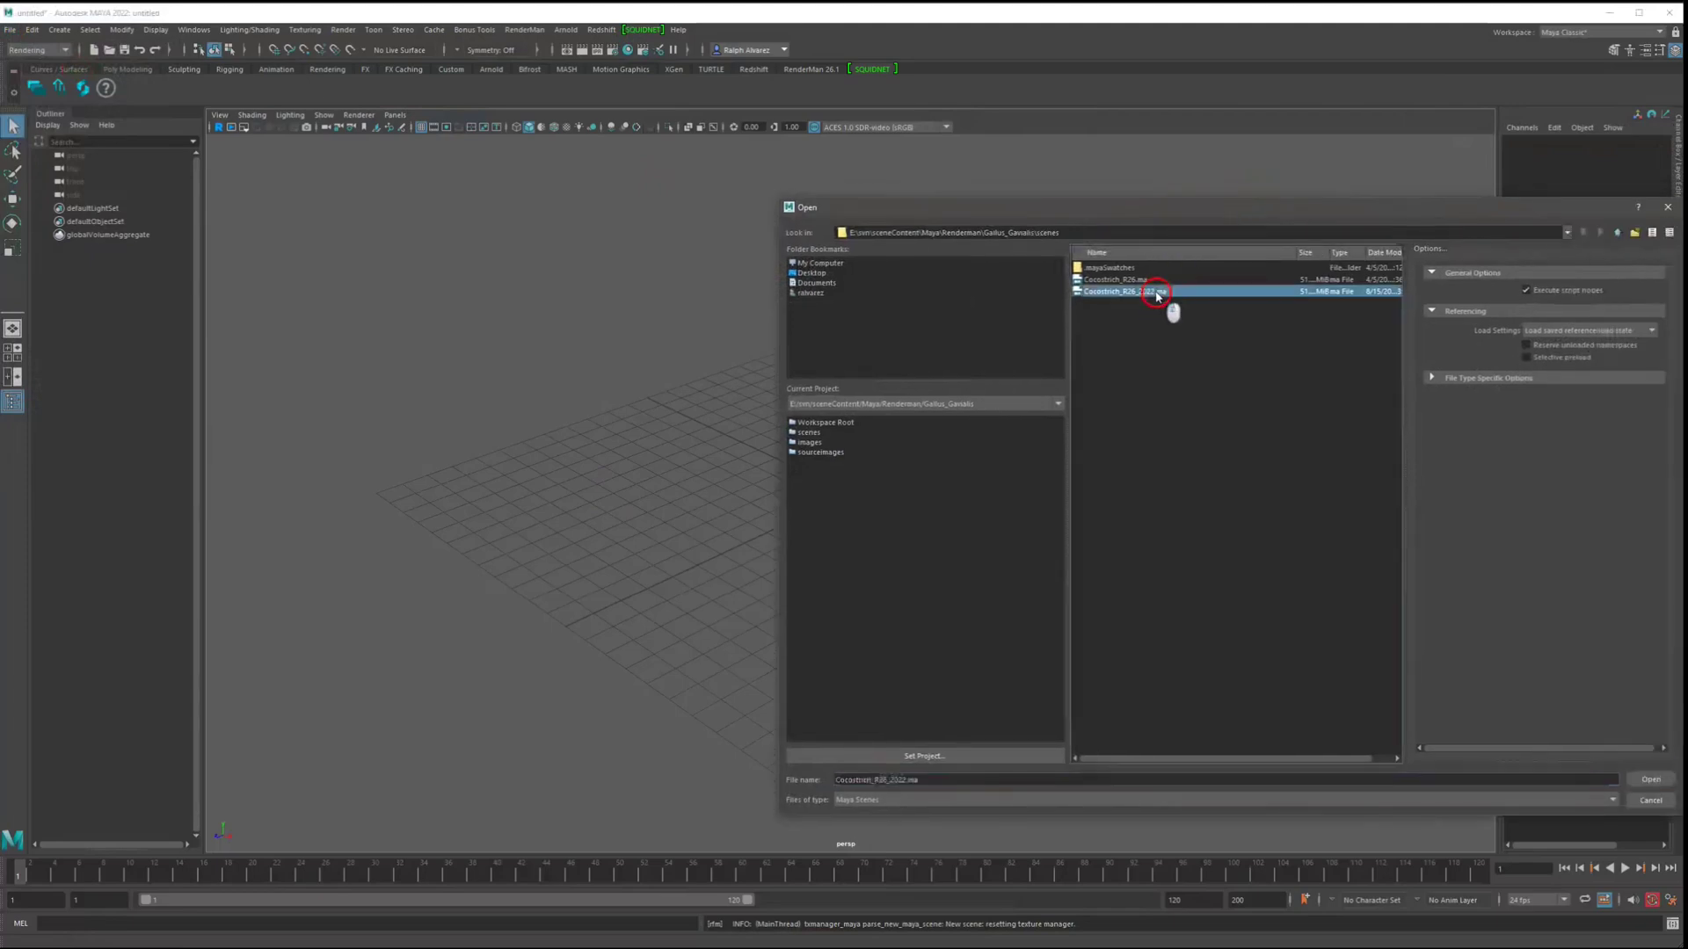
{"action": "left_click", "coordinate": [842, 412]}
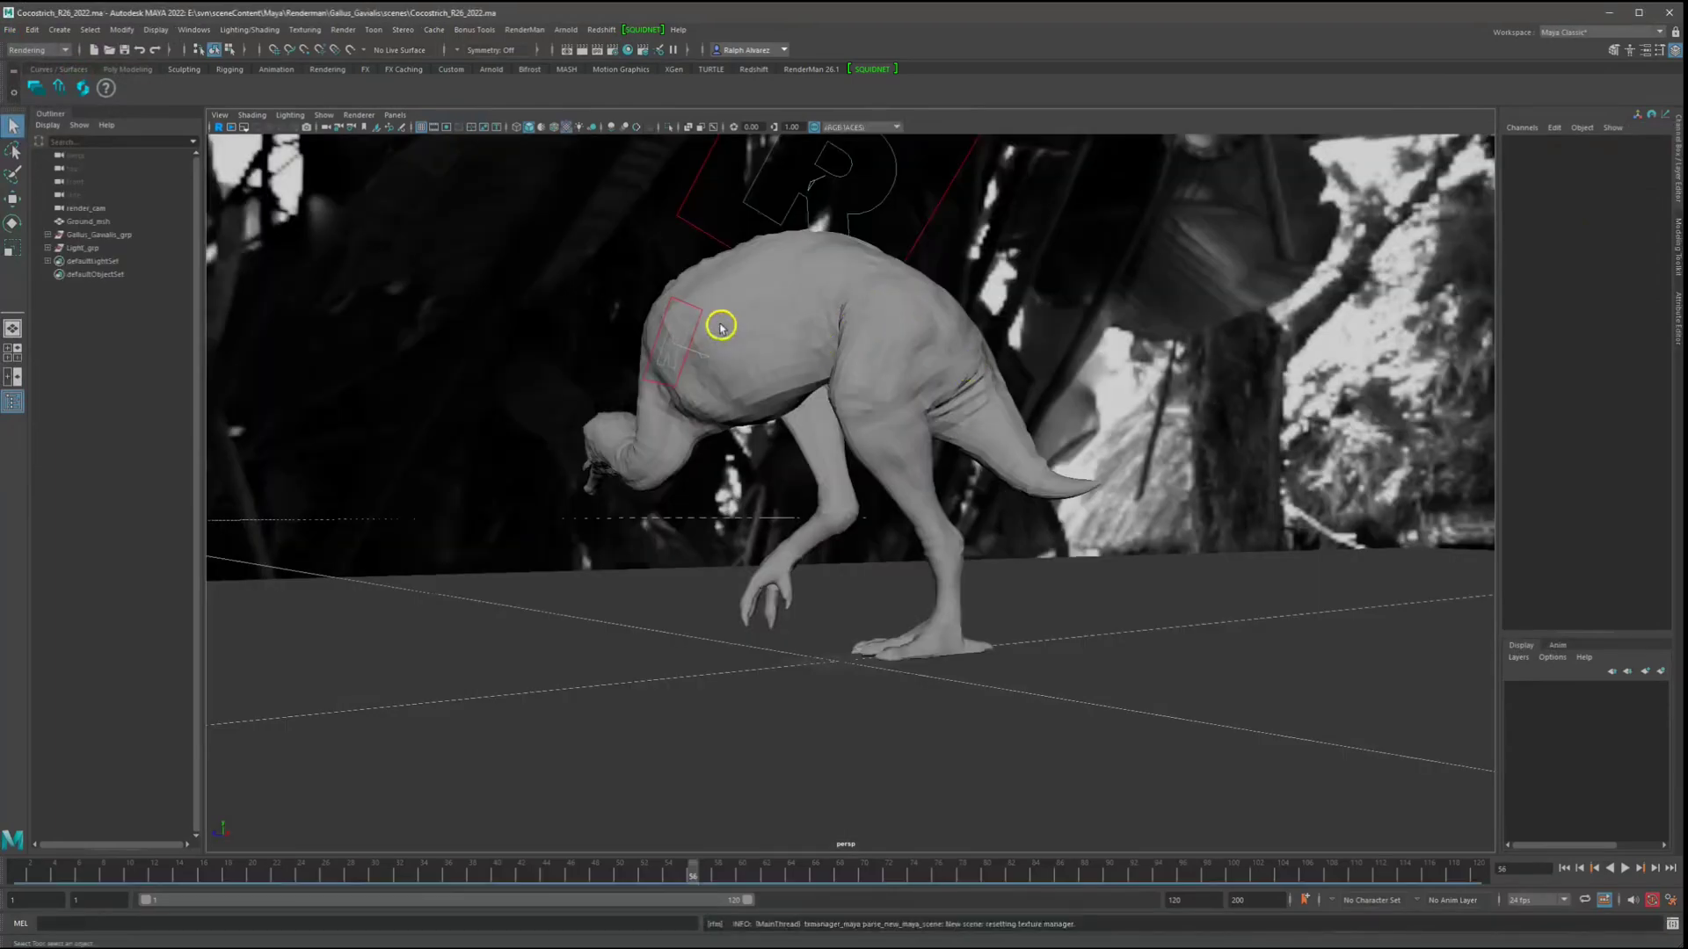
Preview the creature's animation from frame 1 and save the scene.
{"action": "left_click_drag", "start_coordinate": [804, 325], "coordinate": [939, 365], "text": "alt"}
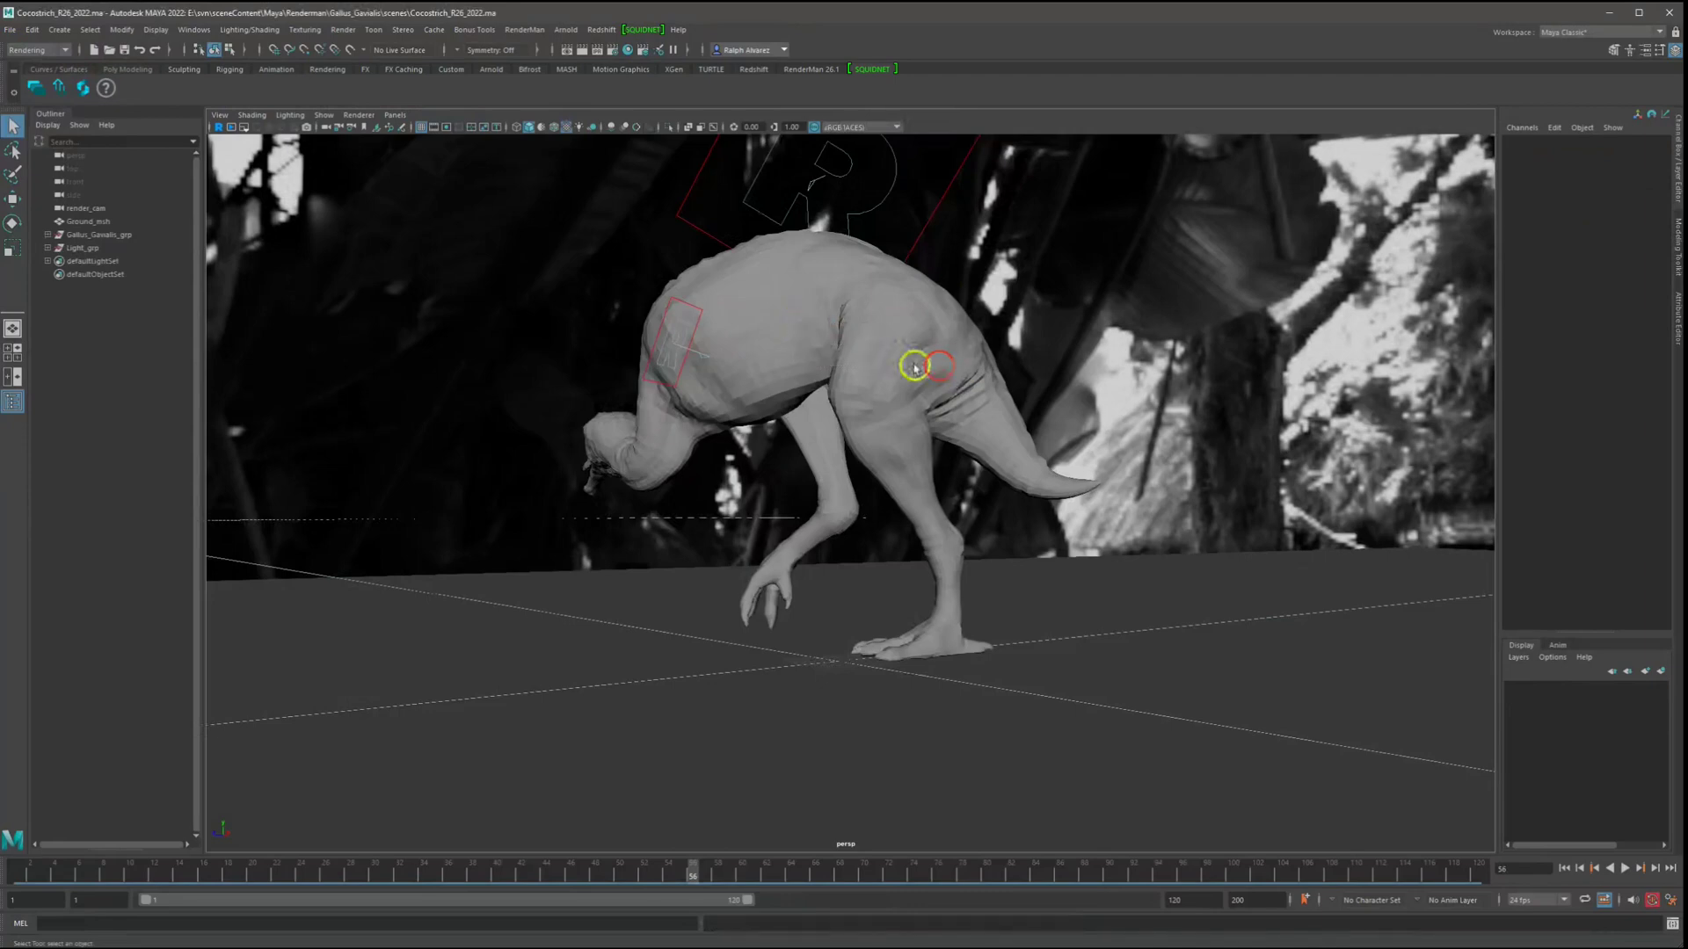
{"action": "left_click_drag", "start_coordinate": [49, 877], "coordinate": [53, 777]}
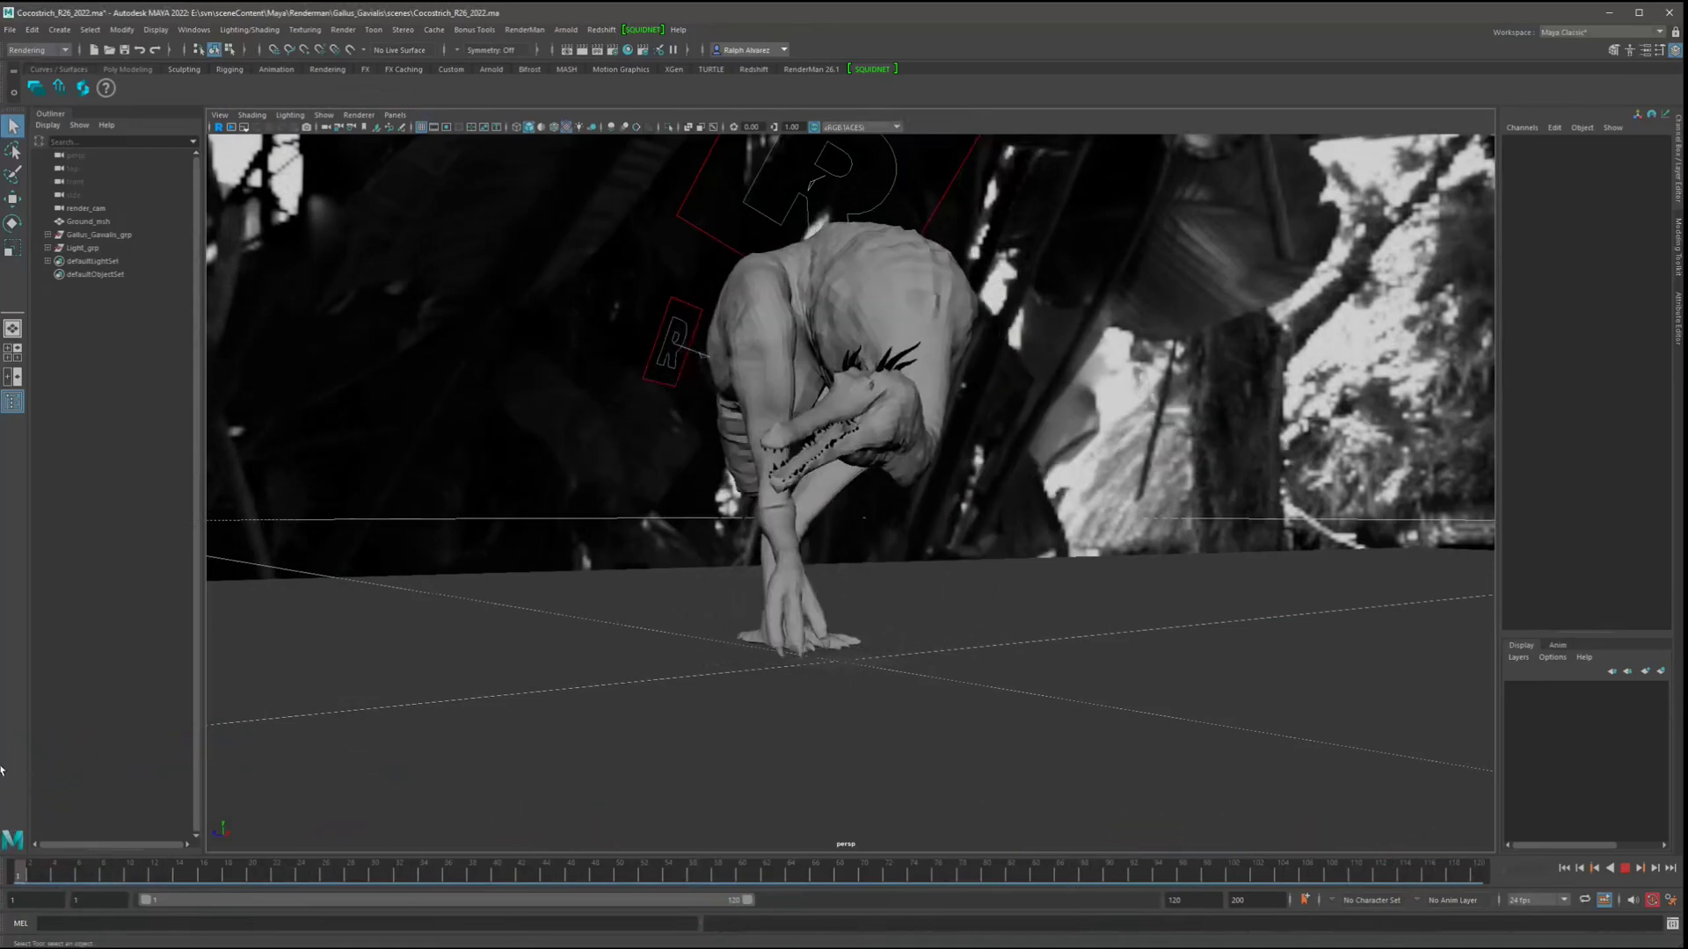
{"action": "key", "text": "ctrl+s"}
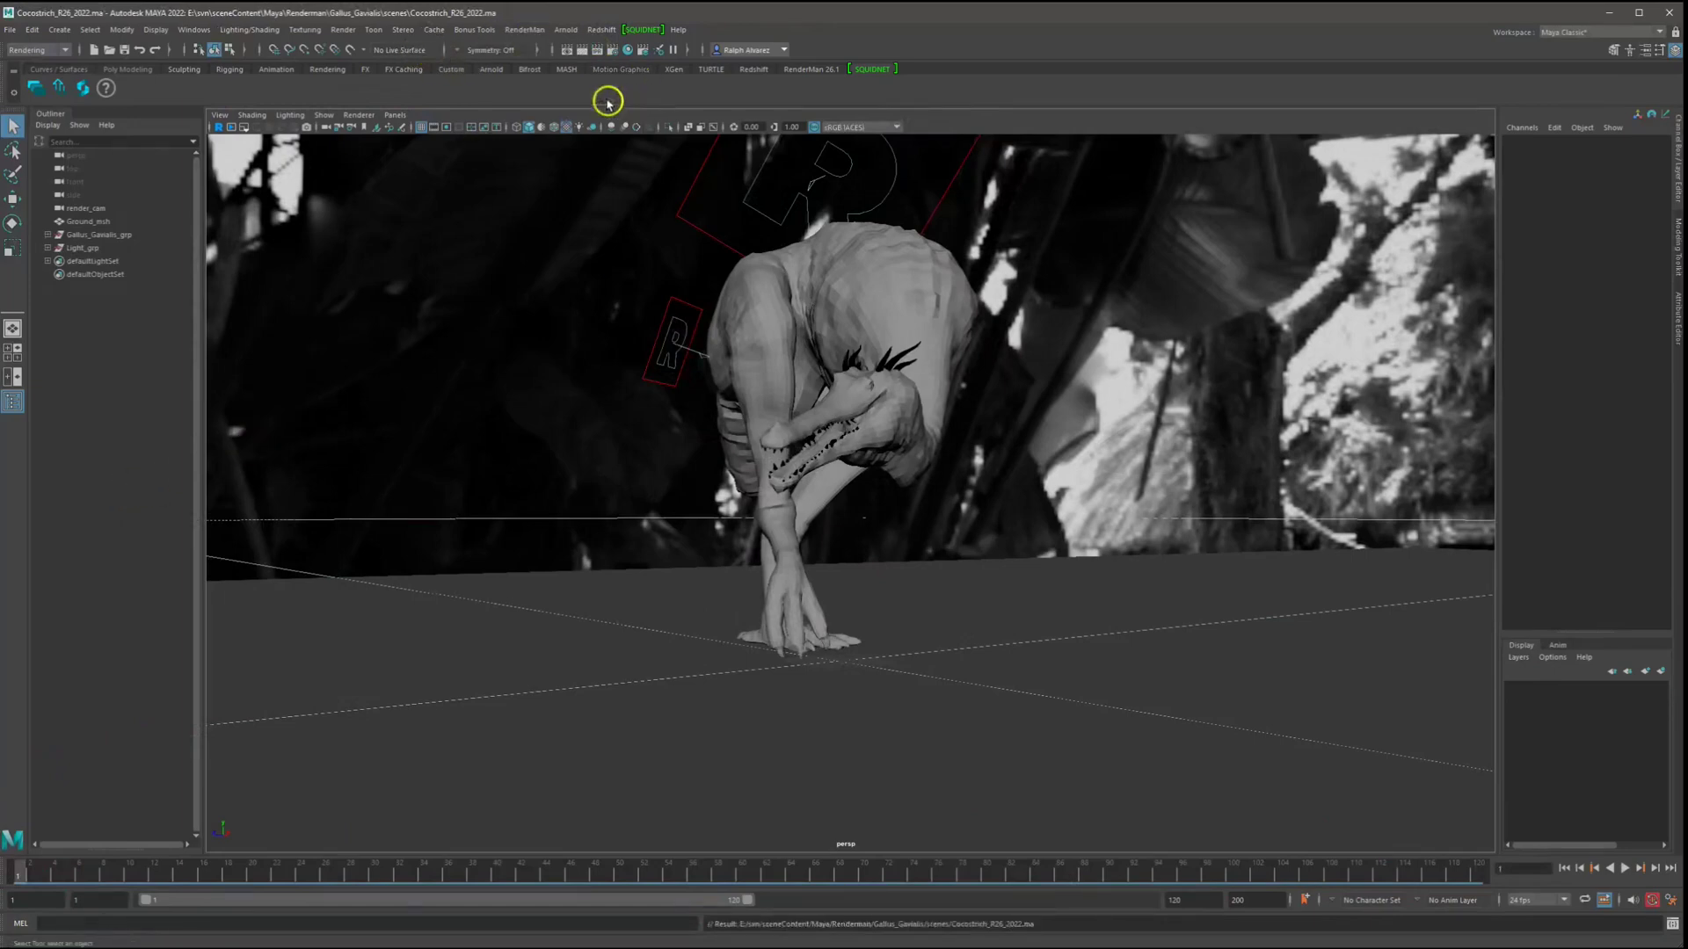
Examine the RenderMan render settings, covering the common, sampling, features, advanced and workspace options.
{"action": "left_click", "coordinate": [525, 30]}
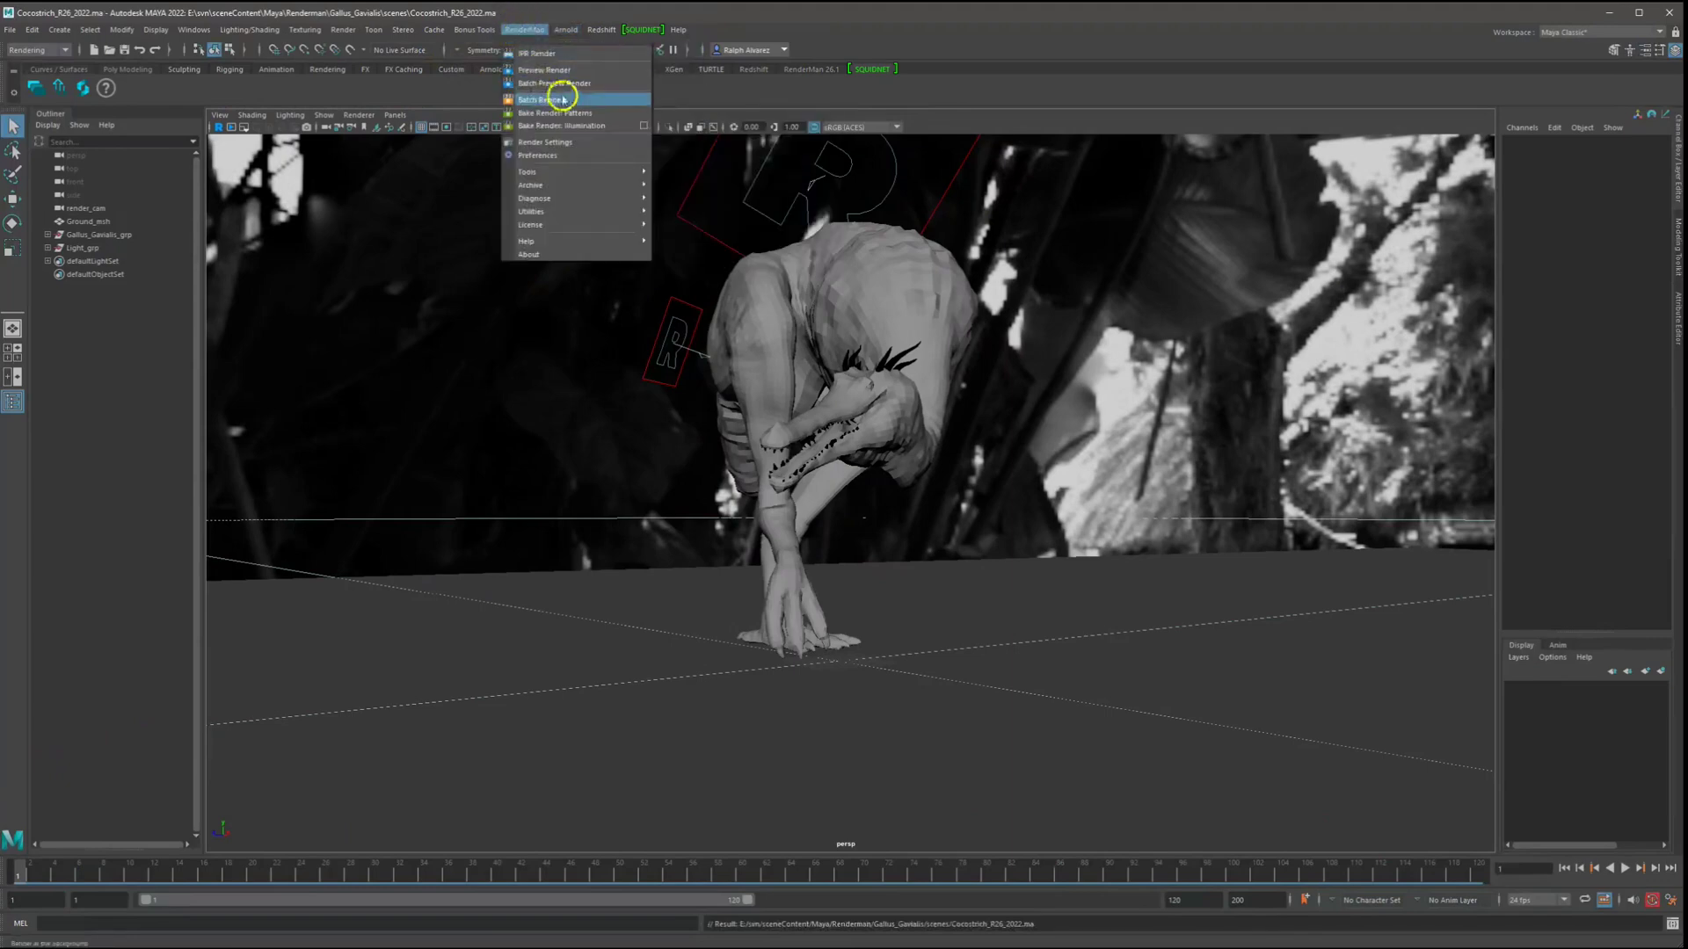
{"action": "mouse_move", "coordinate": [590, 182]}
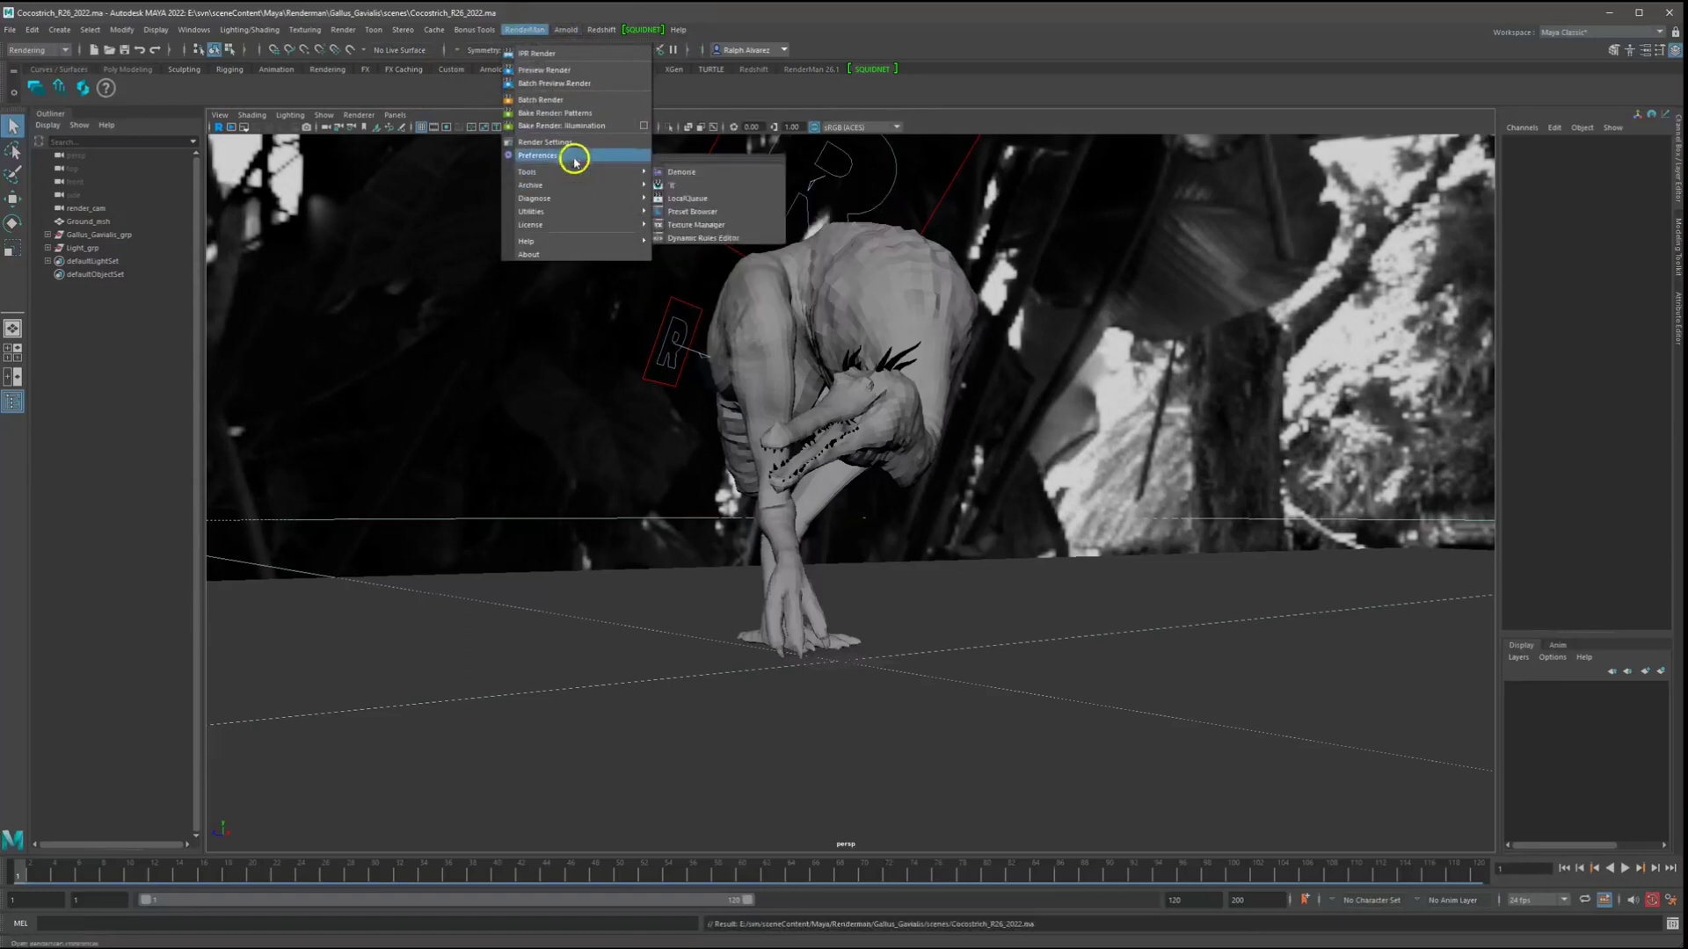
{"action": "left_click", "coordinate": [581, 142]}
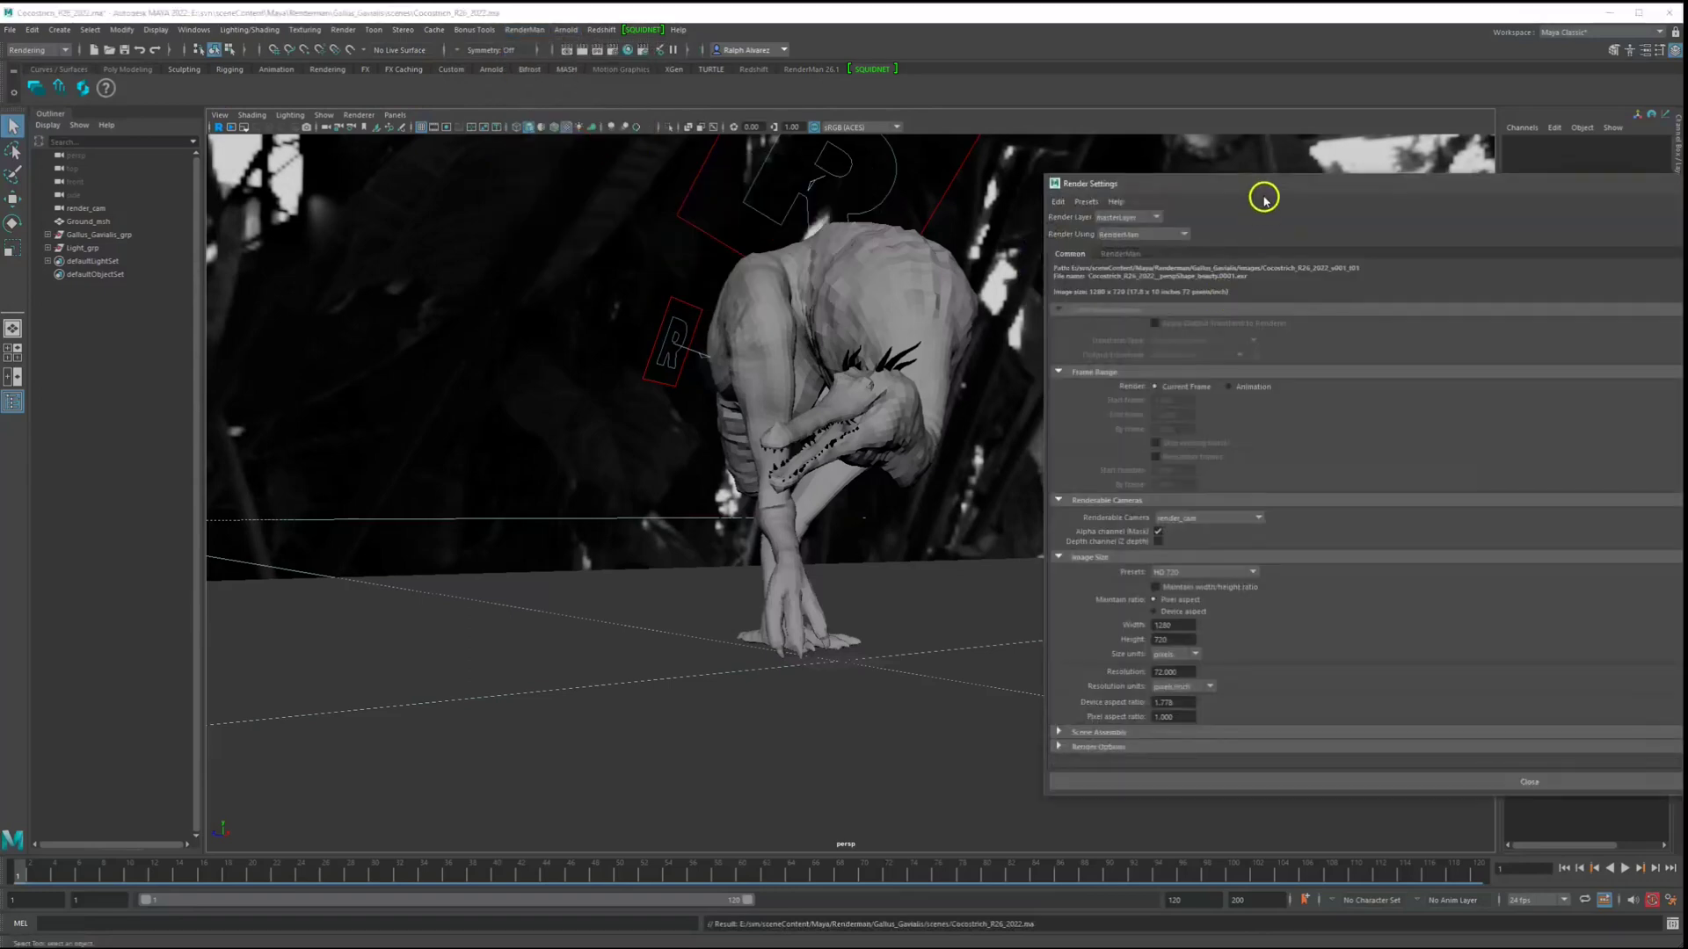
{"action": "left_click_drag", "start_coordinate": [1264, 191], "coordinate": [826, 196]}
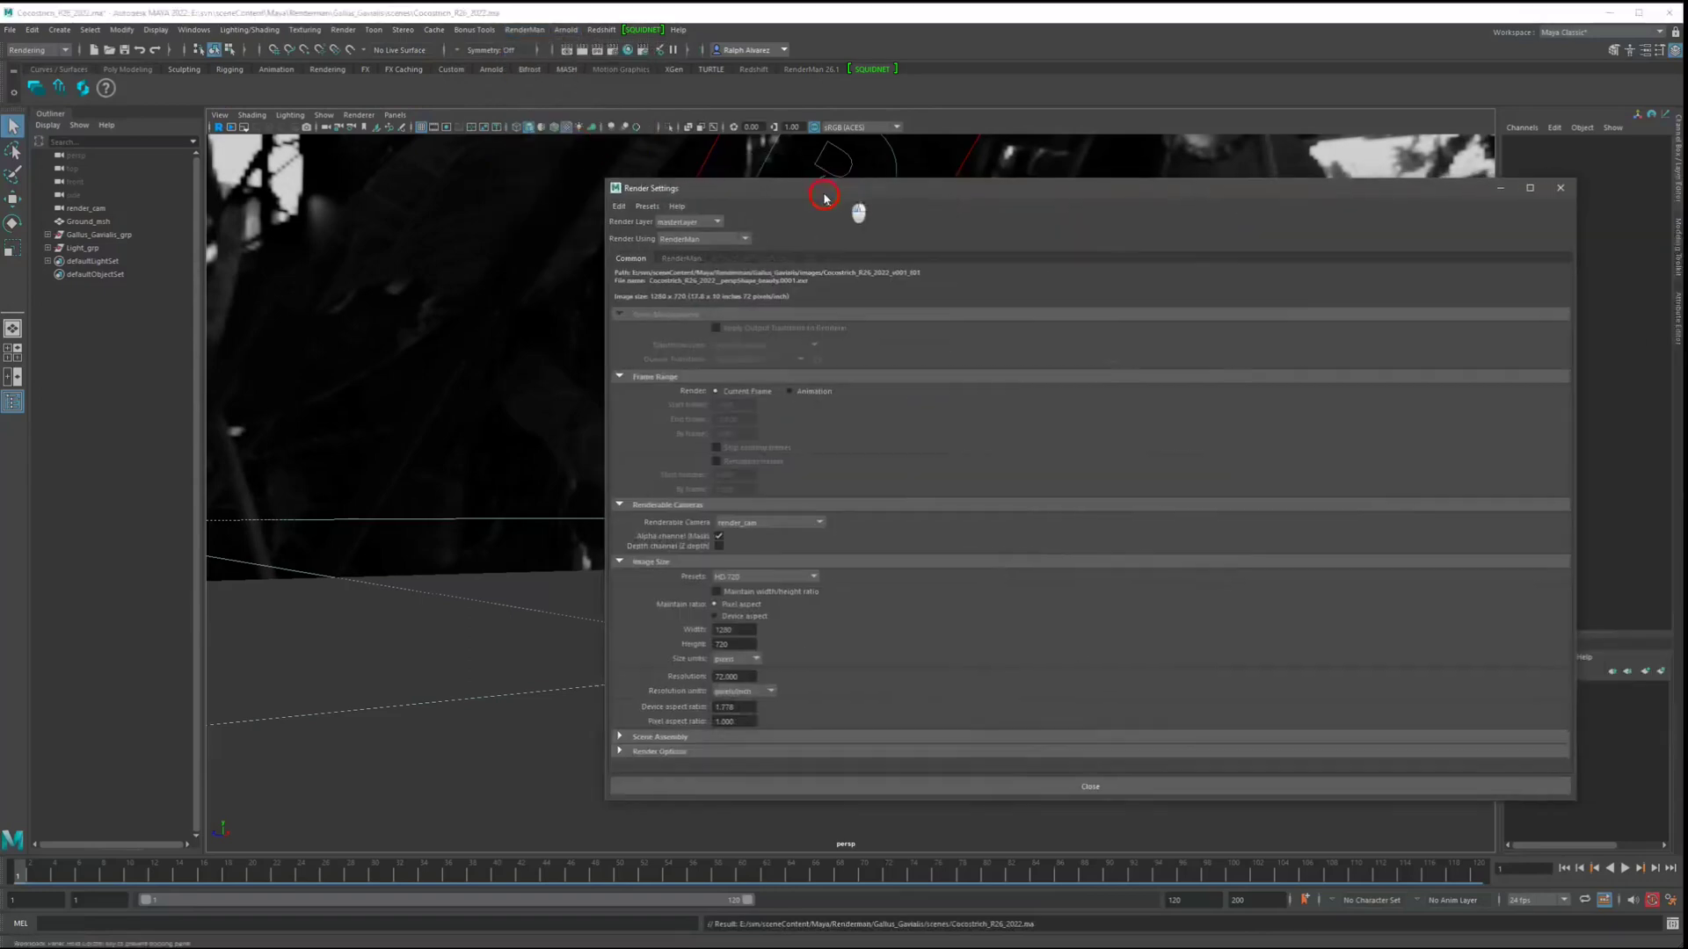
{"action": "left_click", "coordinate": [712, 258]}
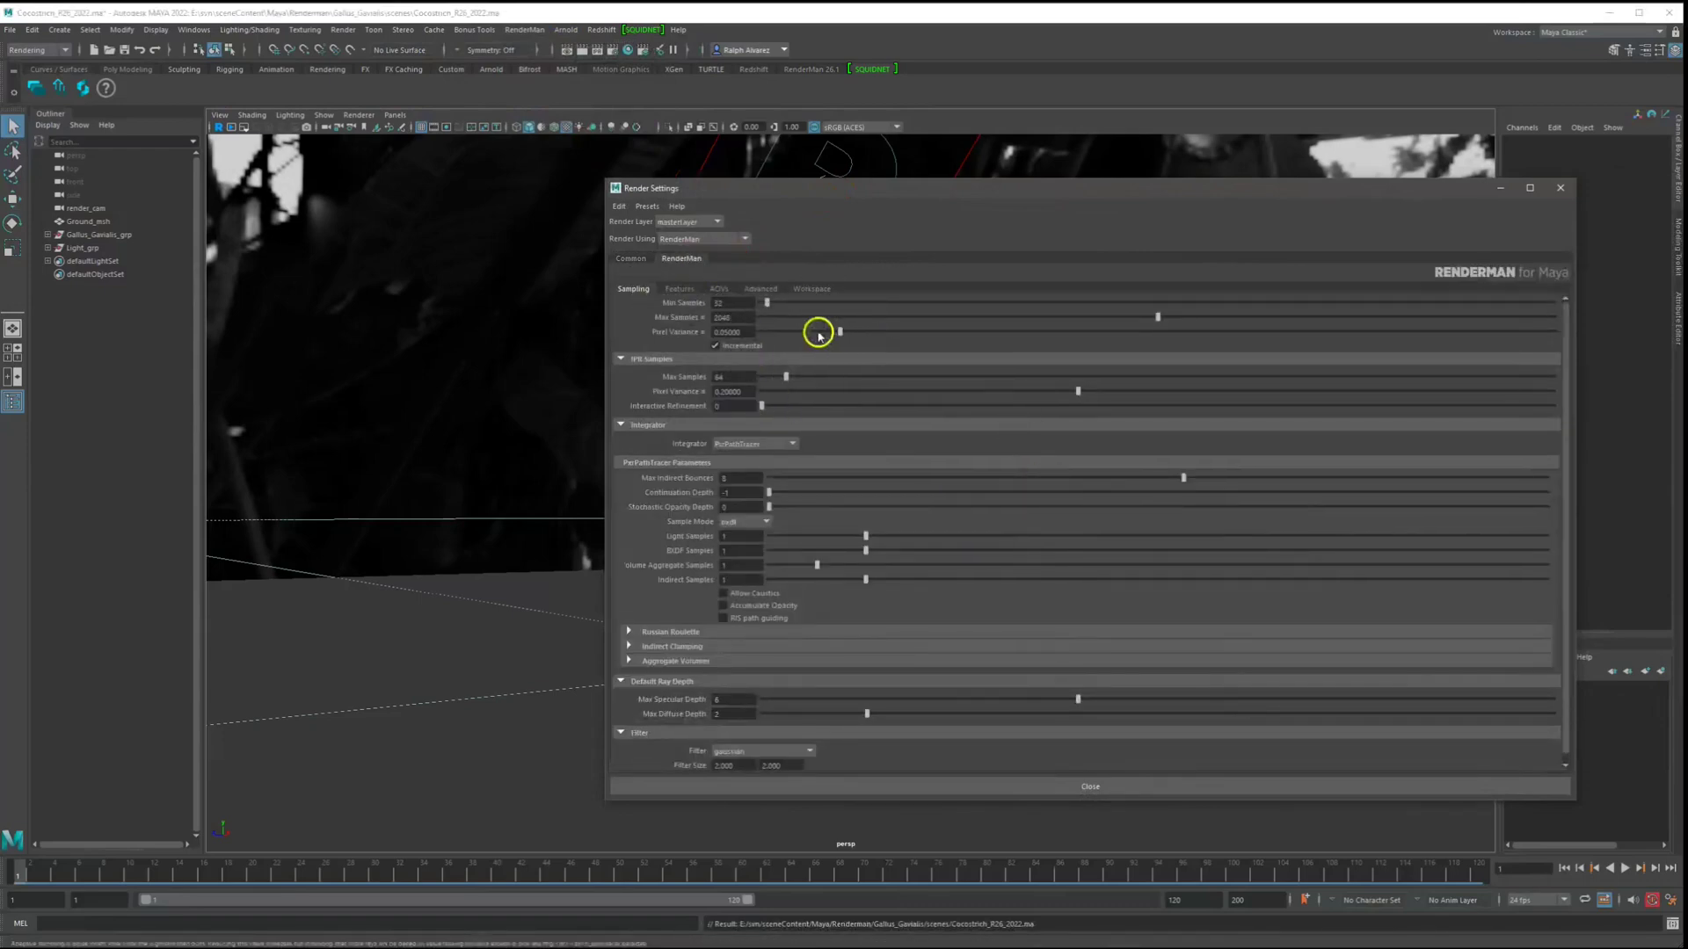
{"action": "left_click", "coordinate": [682, 289]}
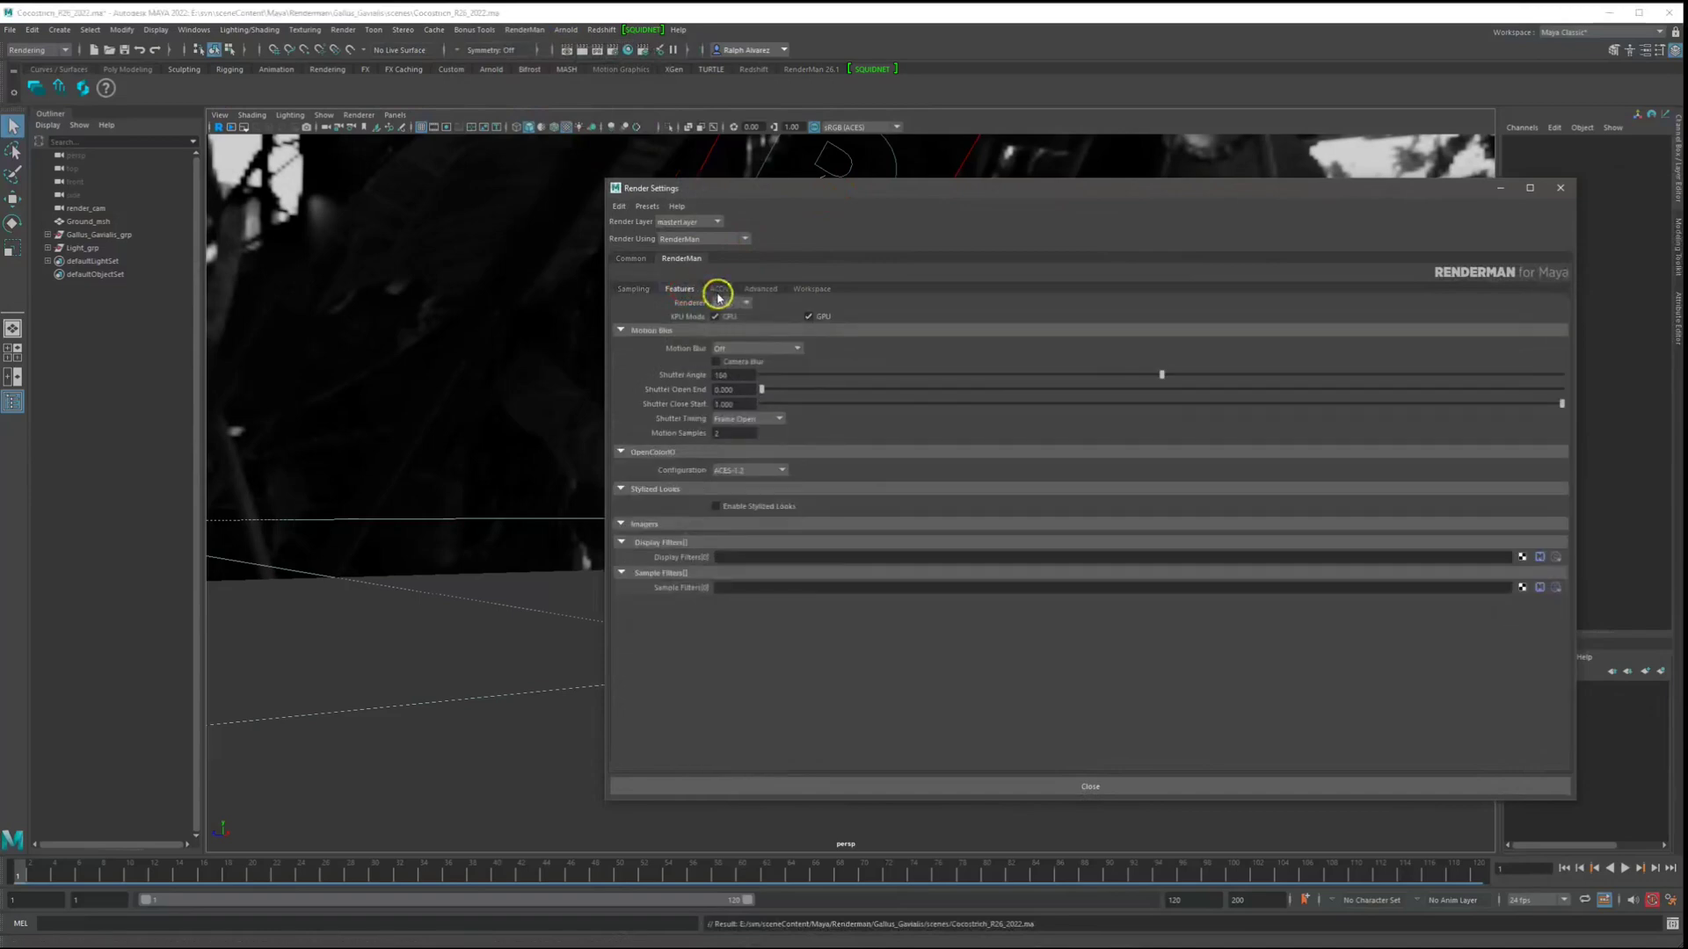
{"action": "left_click", "coordinate": [758, 290]}
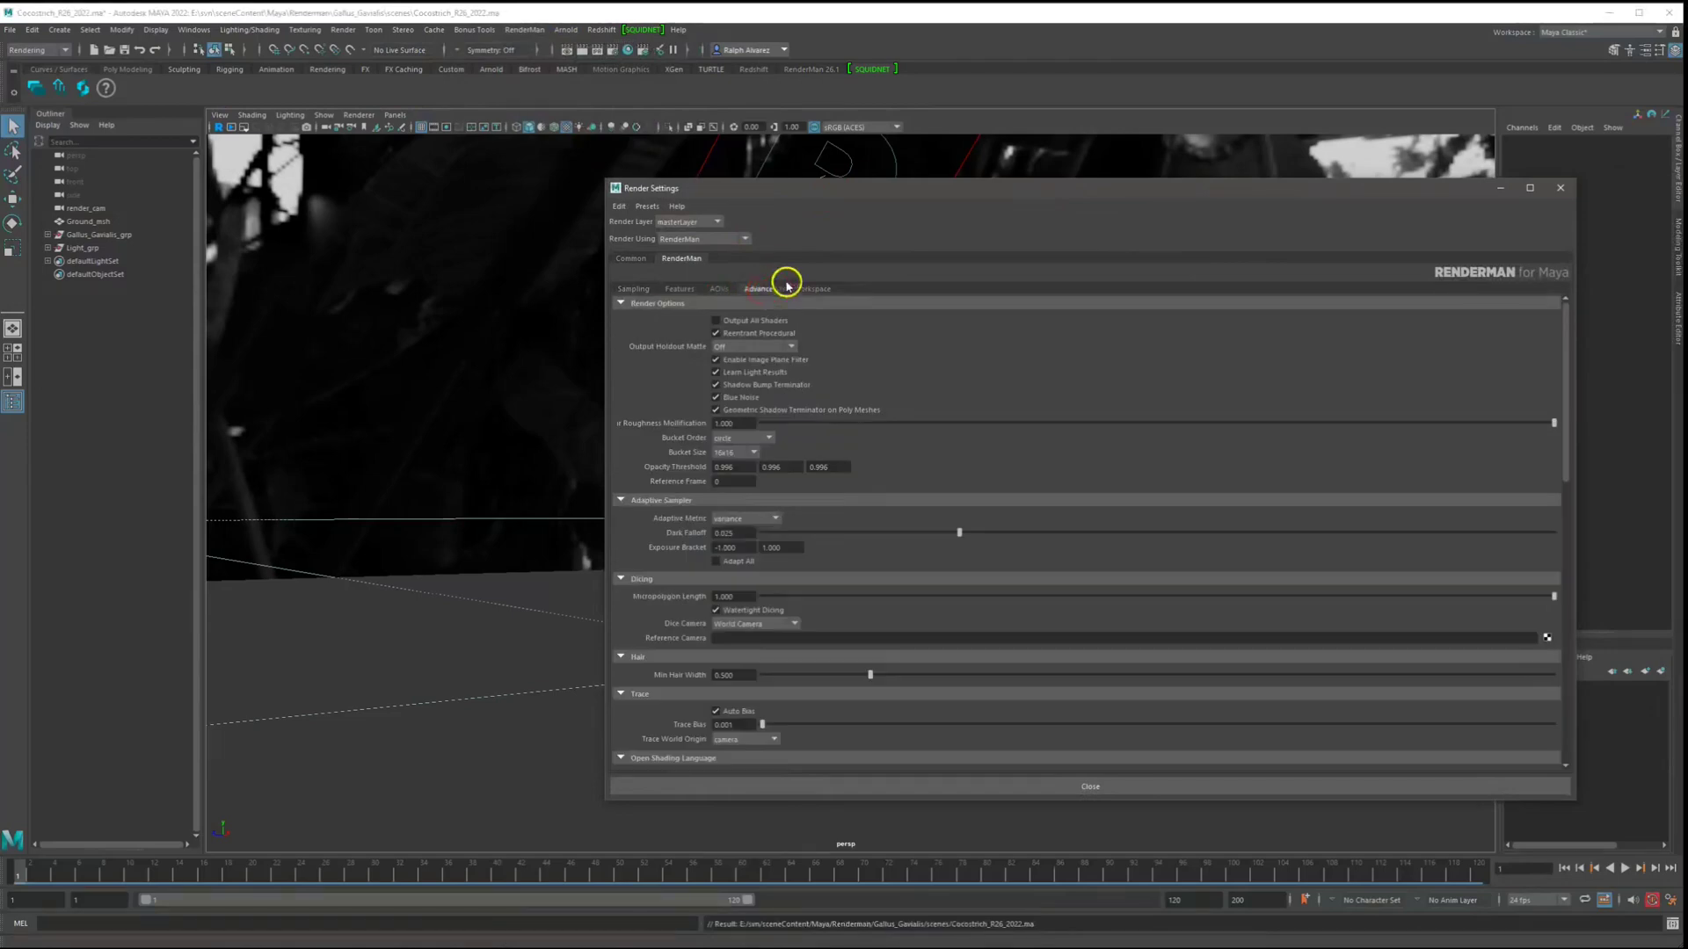
{"action": "left_click", "coordinate": [805, 290]}
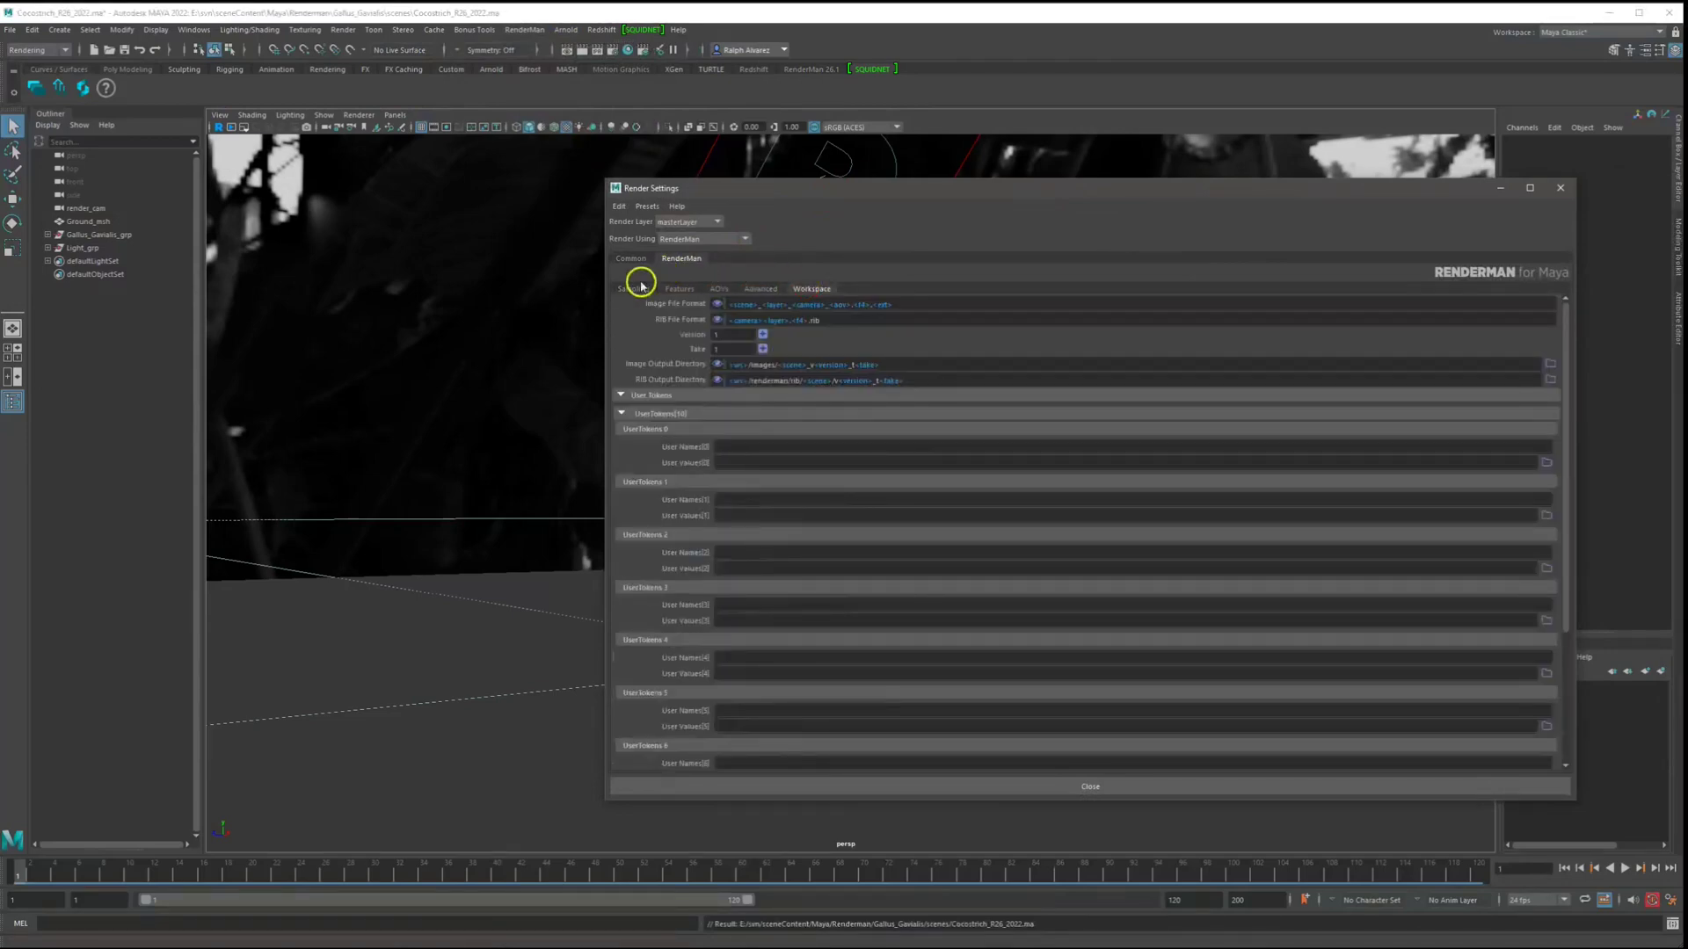
{"action": "left_click", "coordinate": [634, 289]}
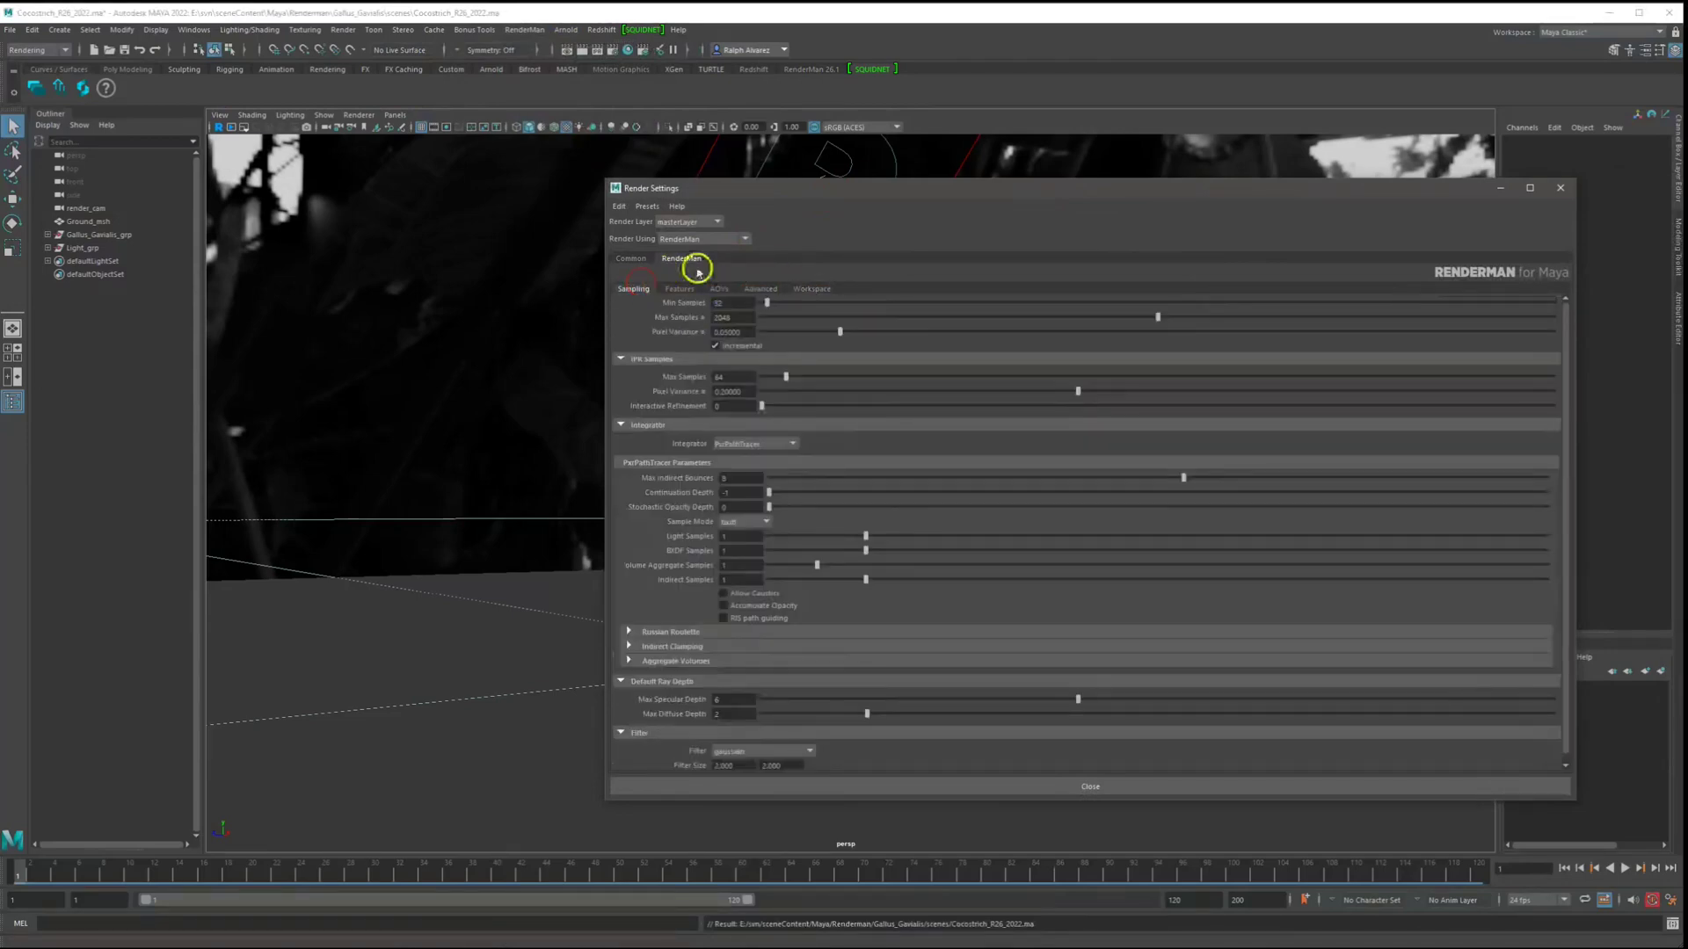
{"action": "left_click", "coordinate": [1562, 187]}
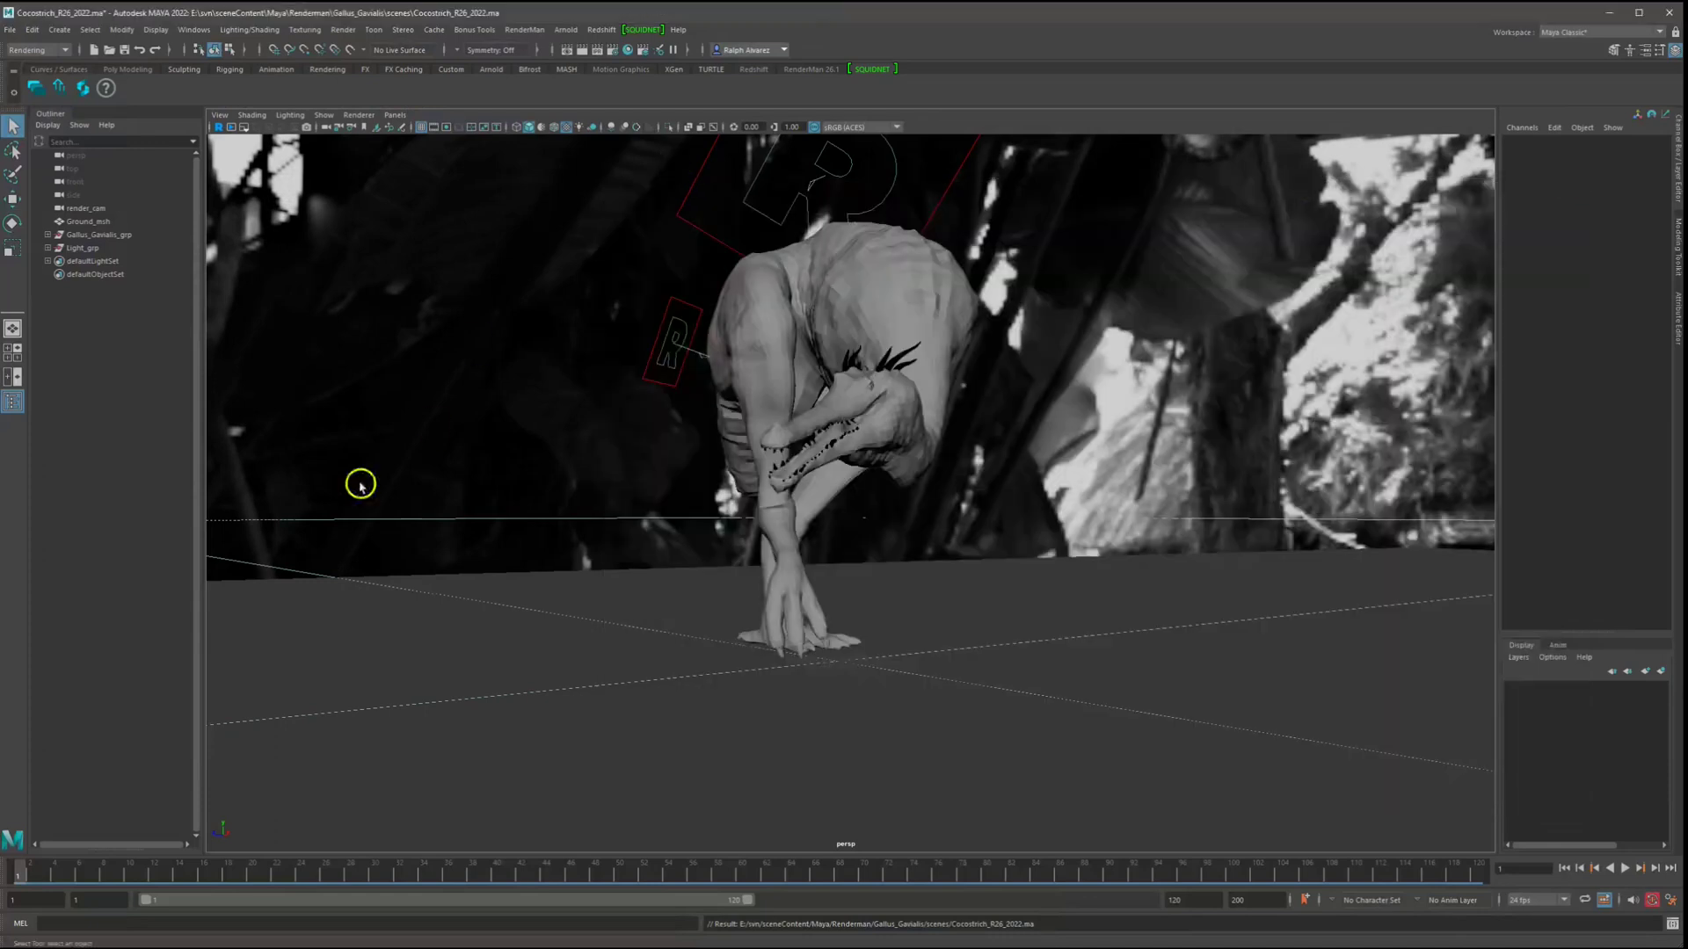
Save the scene and bring up the SquidNet Maya job submission form, placed so all its settings can be read.
{"action": "key", "text": "ctrl+s"}
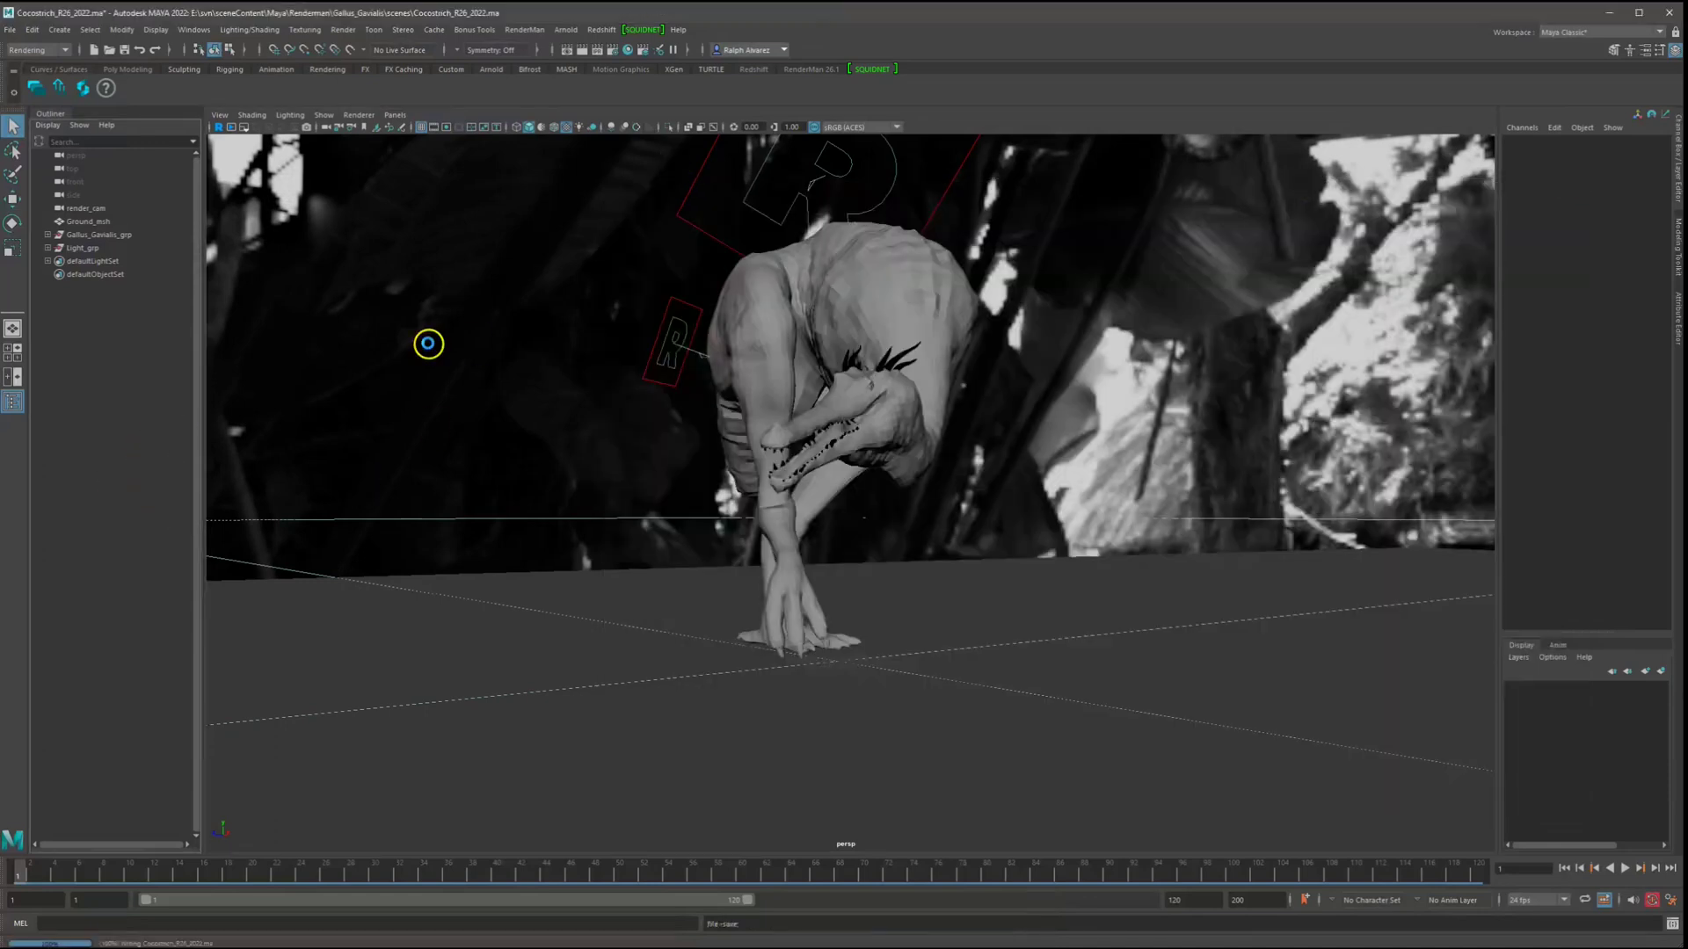
{"action": "left_click", "coordinate": [83, 91]}
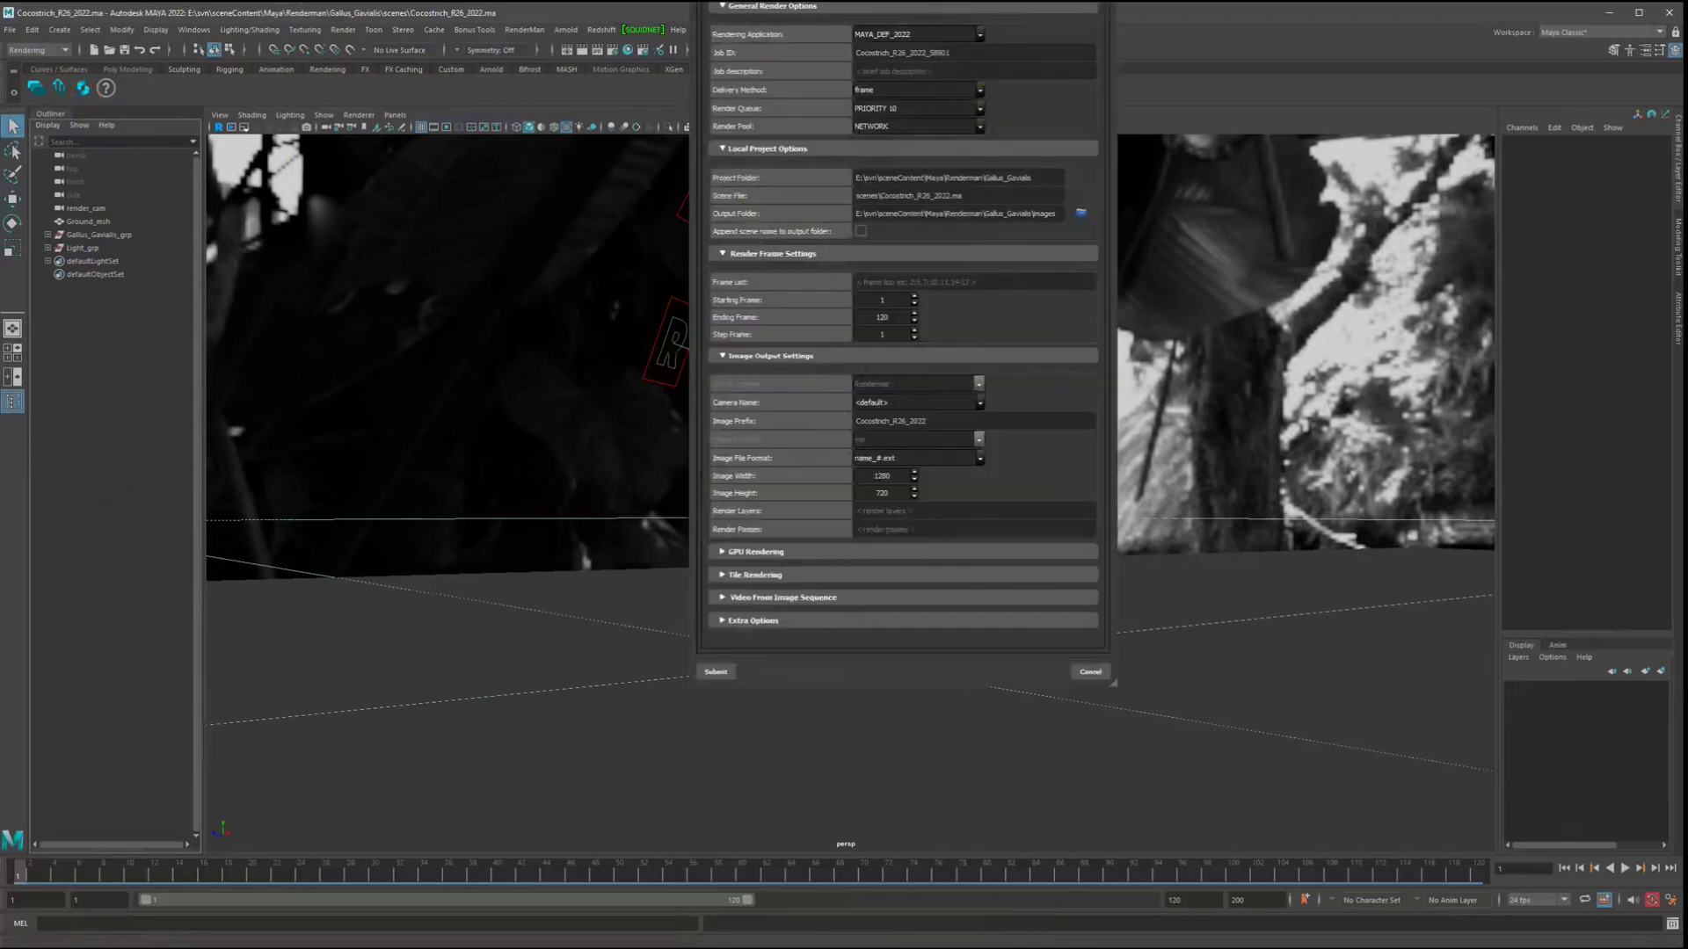
{"action": "left_click_drag", "start_coordinate": [954, 3], "coordinate": [869, 170]}
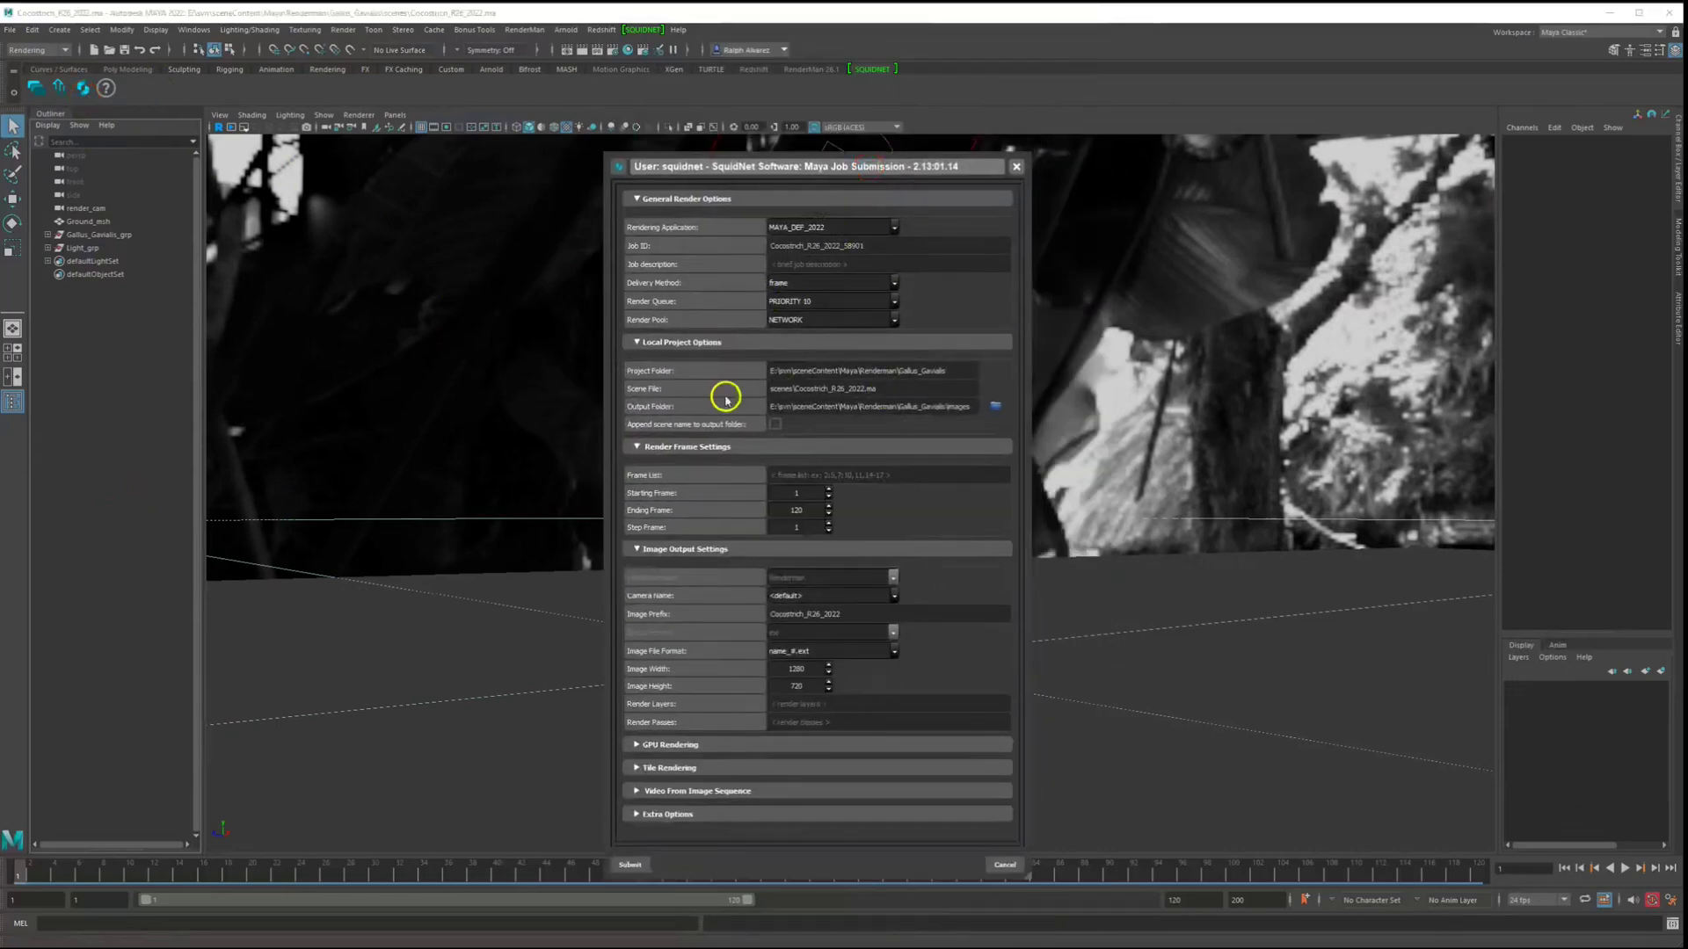
Check the job's project folder, scene file, output folder and render settings, and submit it to the SquidNet render farm.
{"action": "left_click", "coordinate": [908, 393]}
{"action": "left_click", "coordinate": [832, 365]}
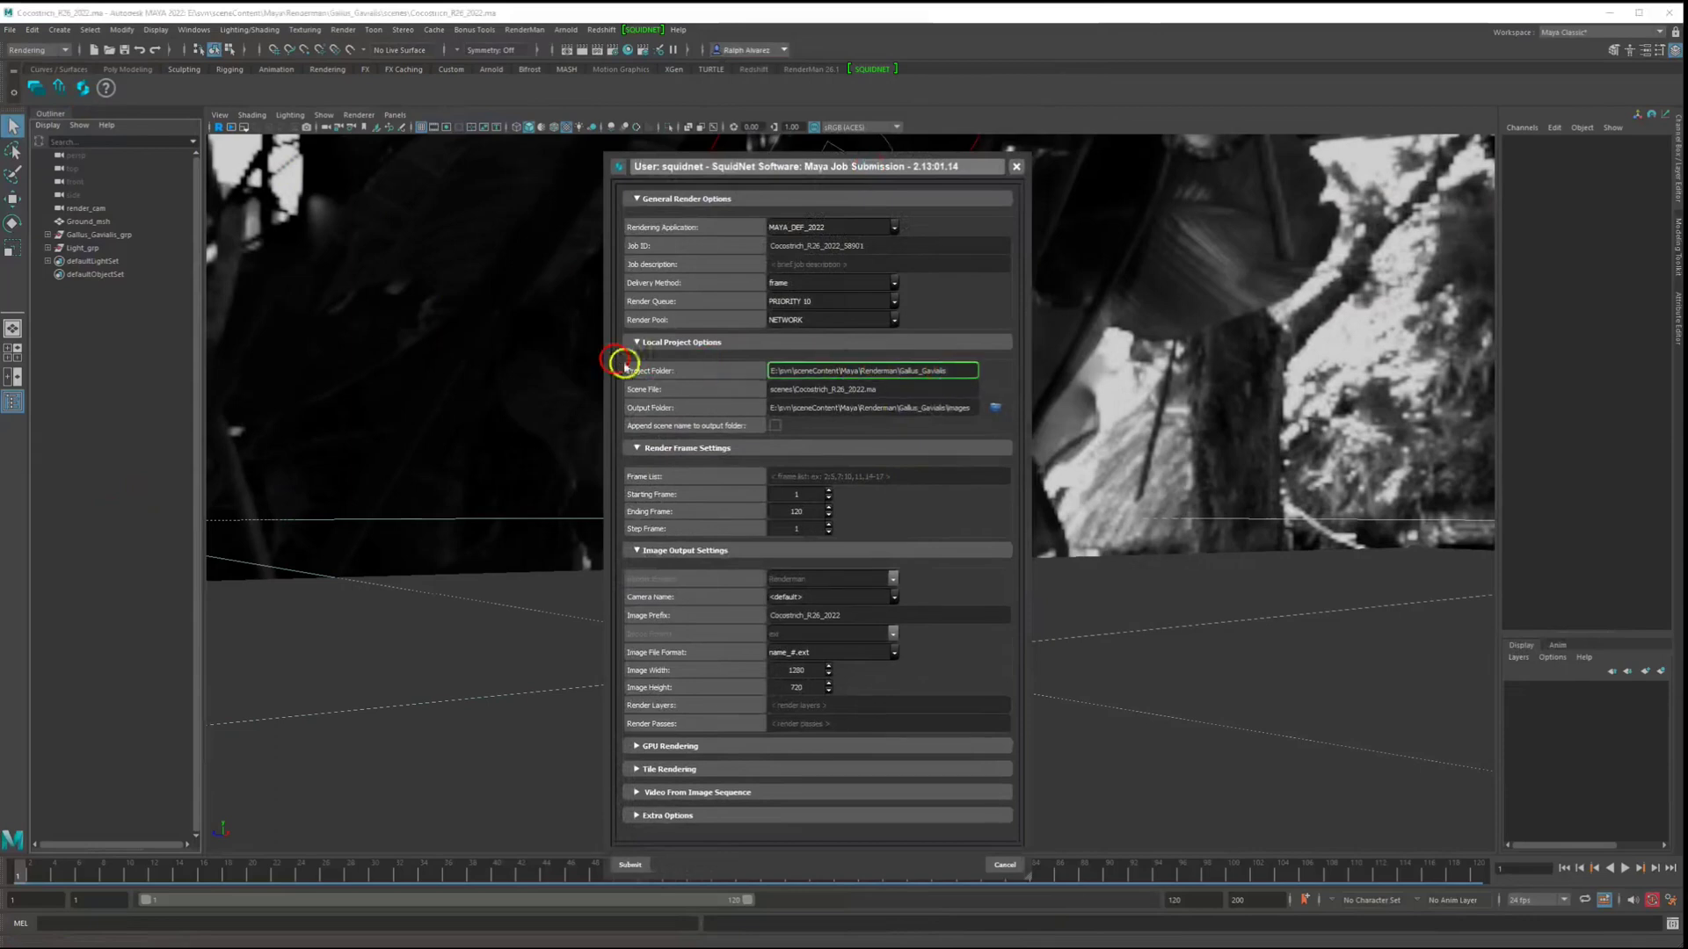
{"action": "left_click", "coordinate": [907, 392]}
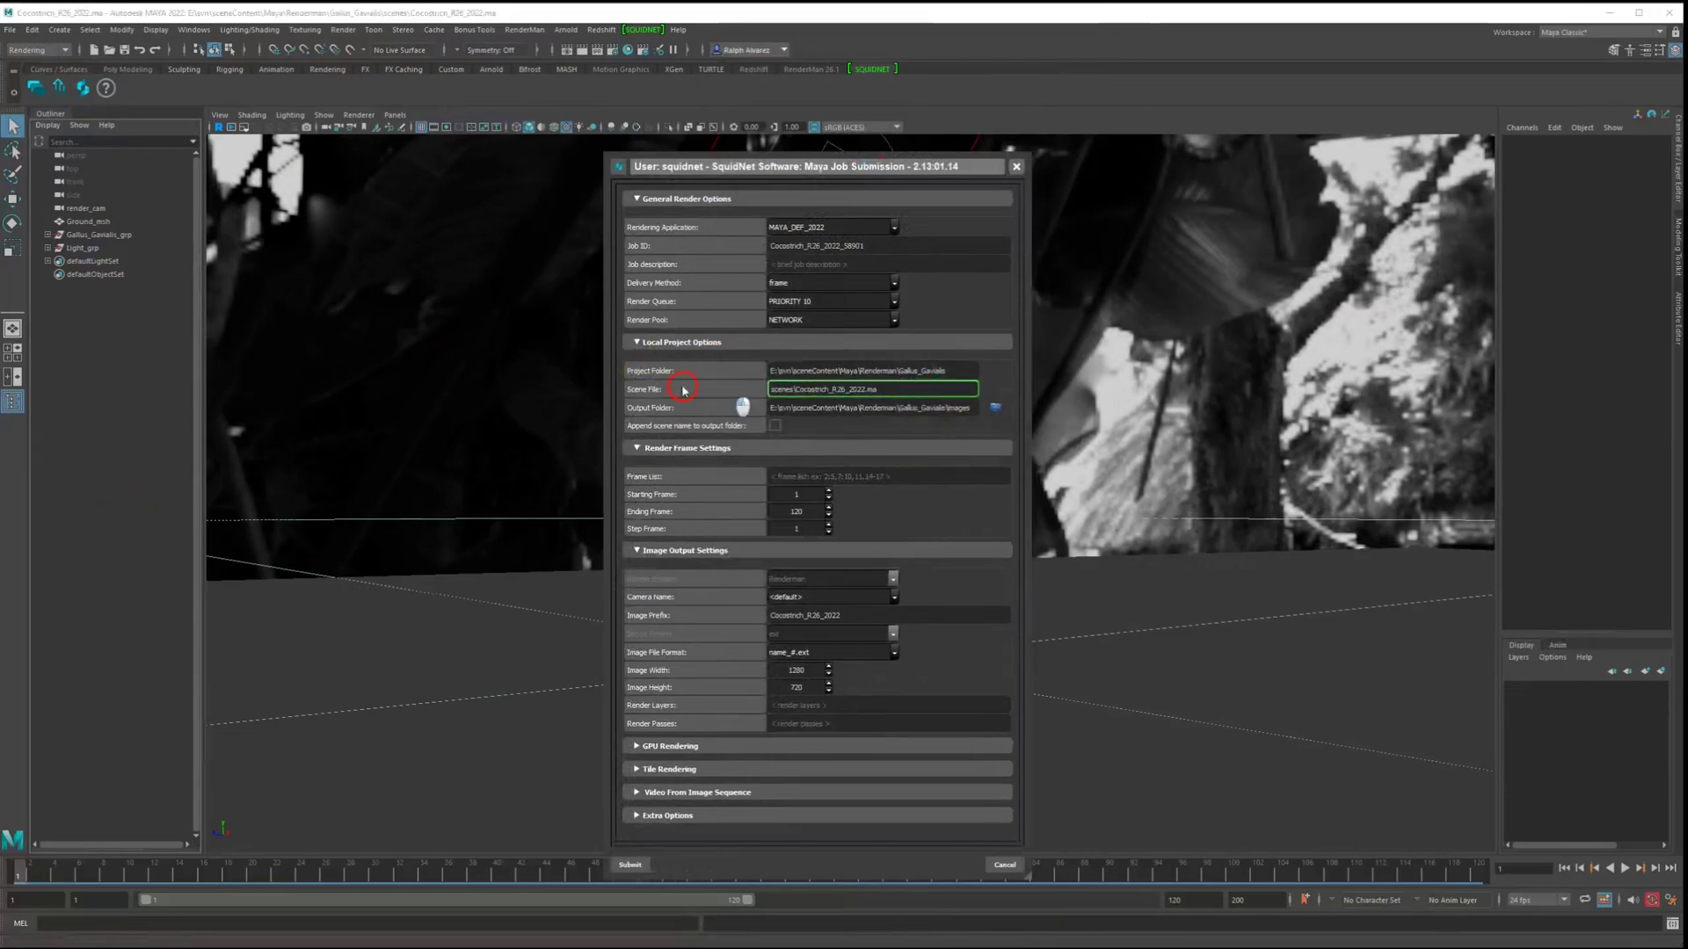
{"action": "left_click", "coordinate": [934, 410]}
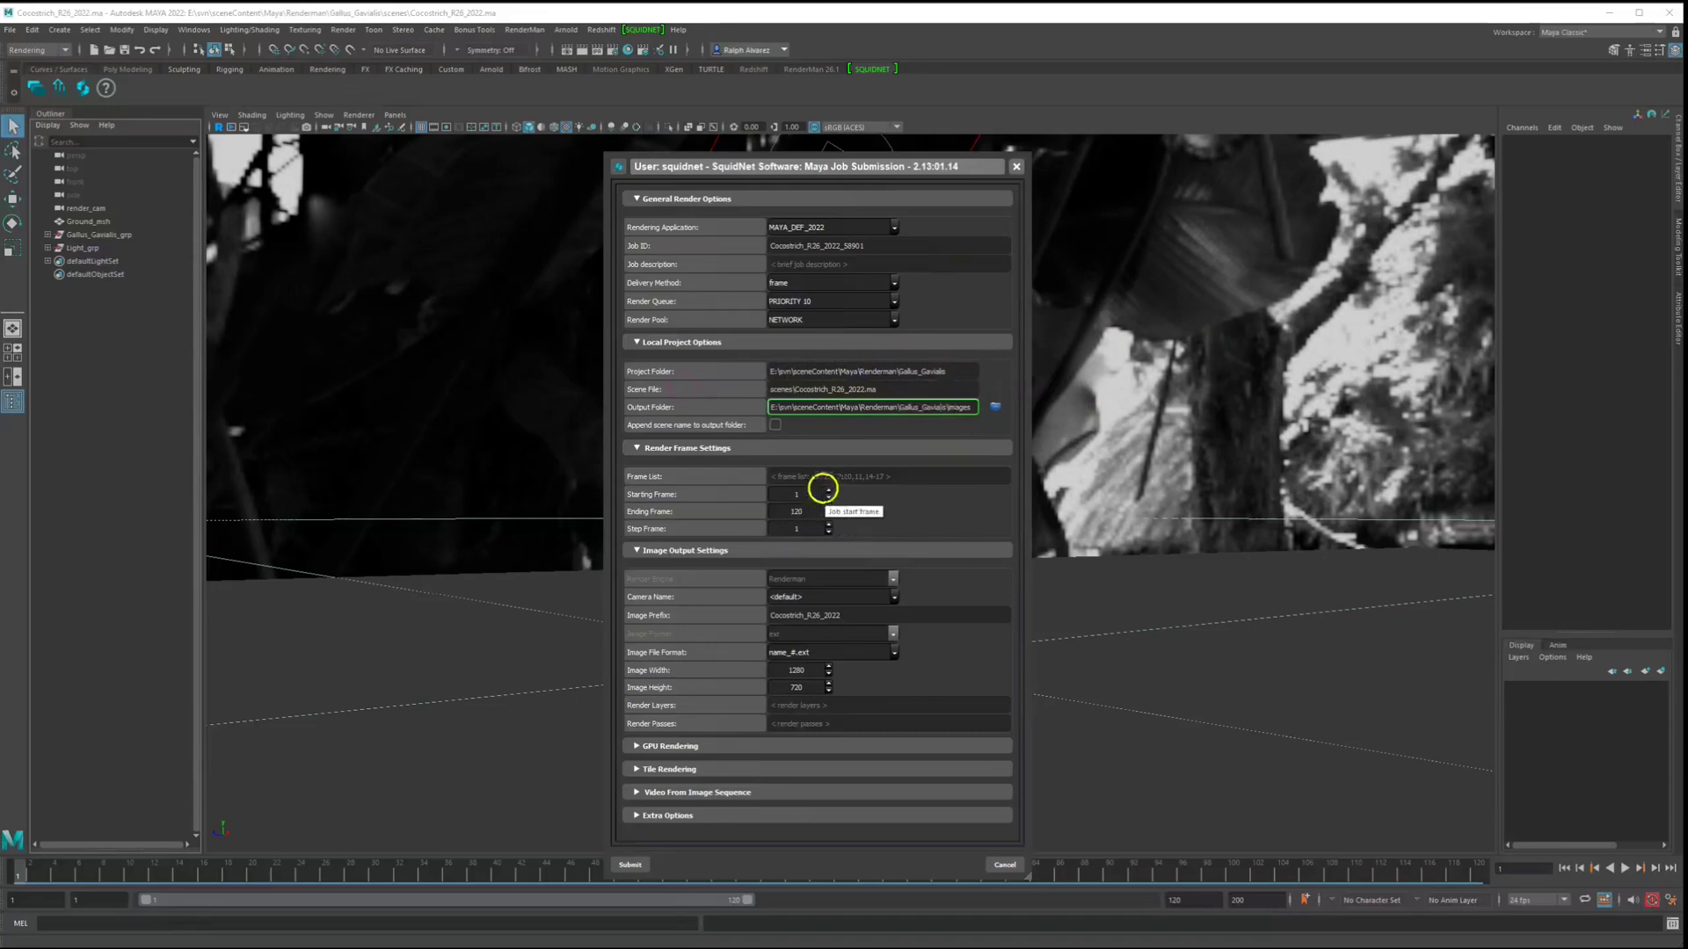
{"action": "left_click", "coordinate": [840, 578]}
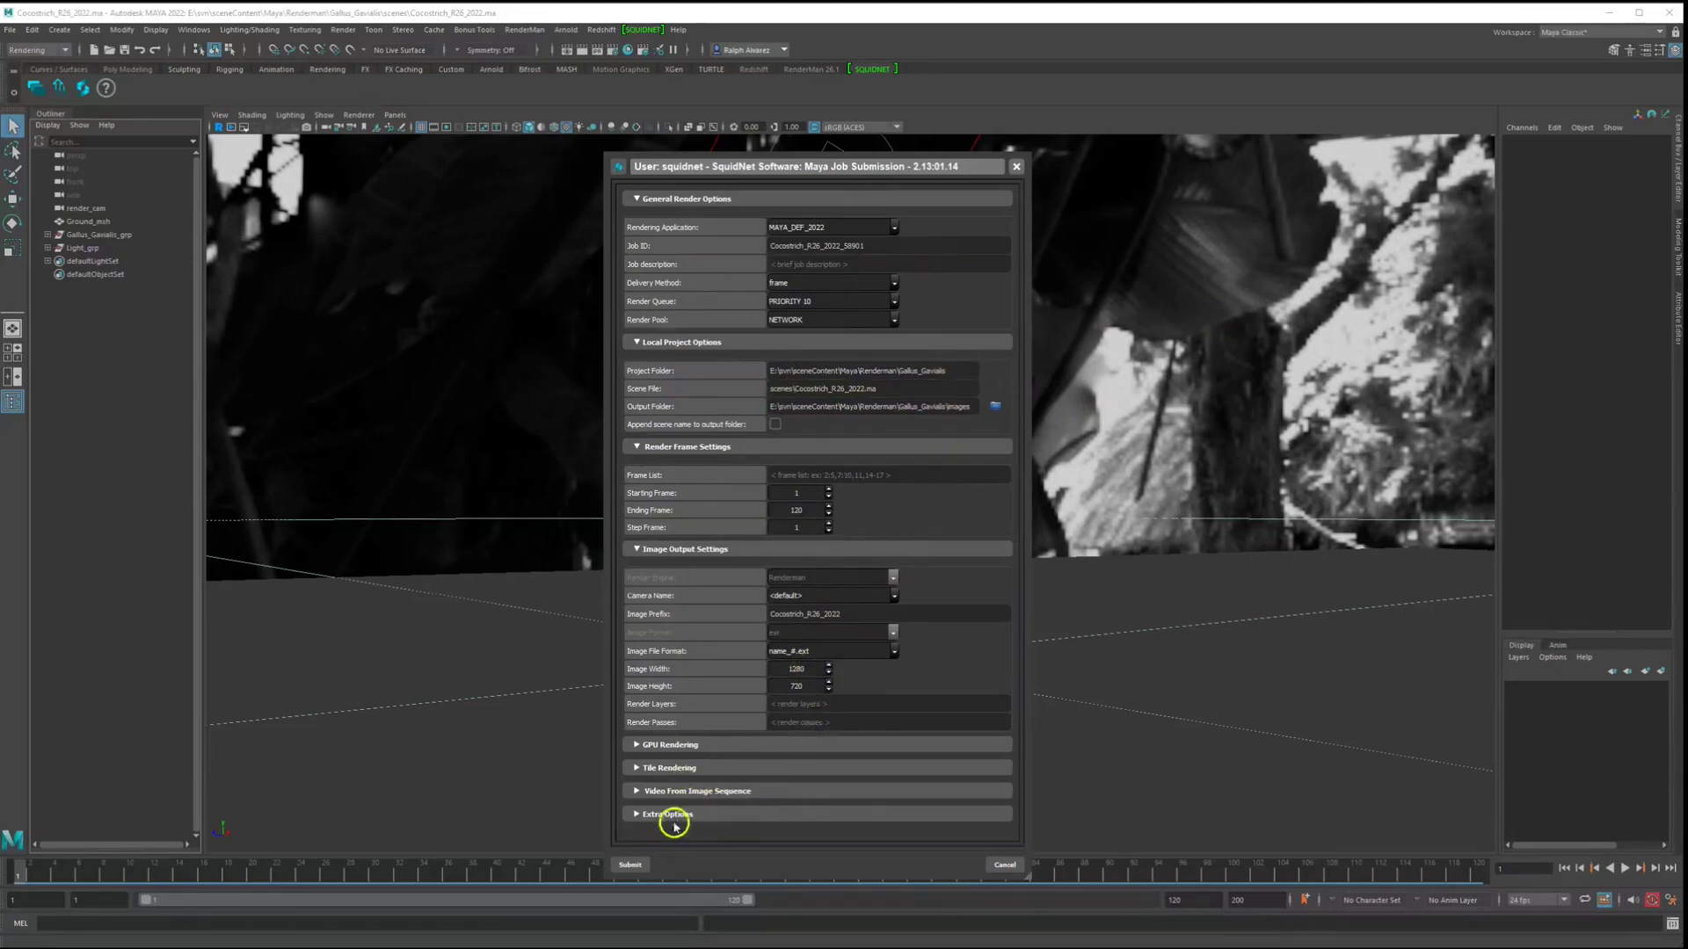
{"action": "left_click", "coordinate": [631, 865]}
{"action": "left_click", "coordinate": [638, 869]}
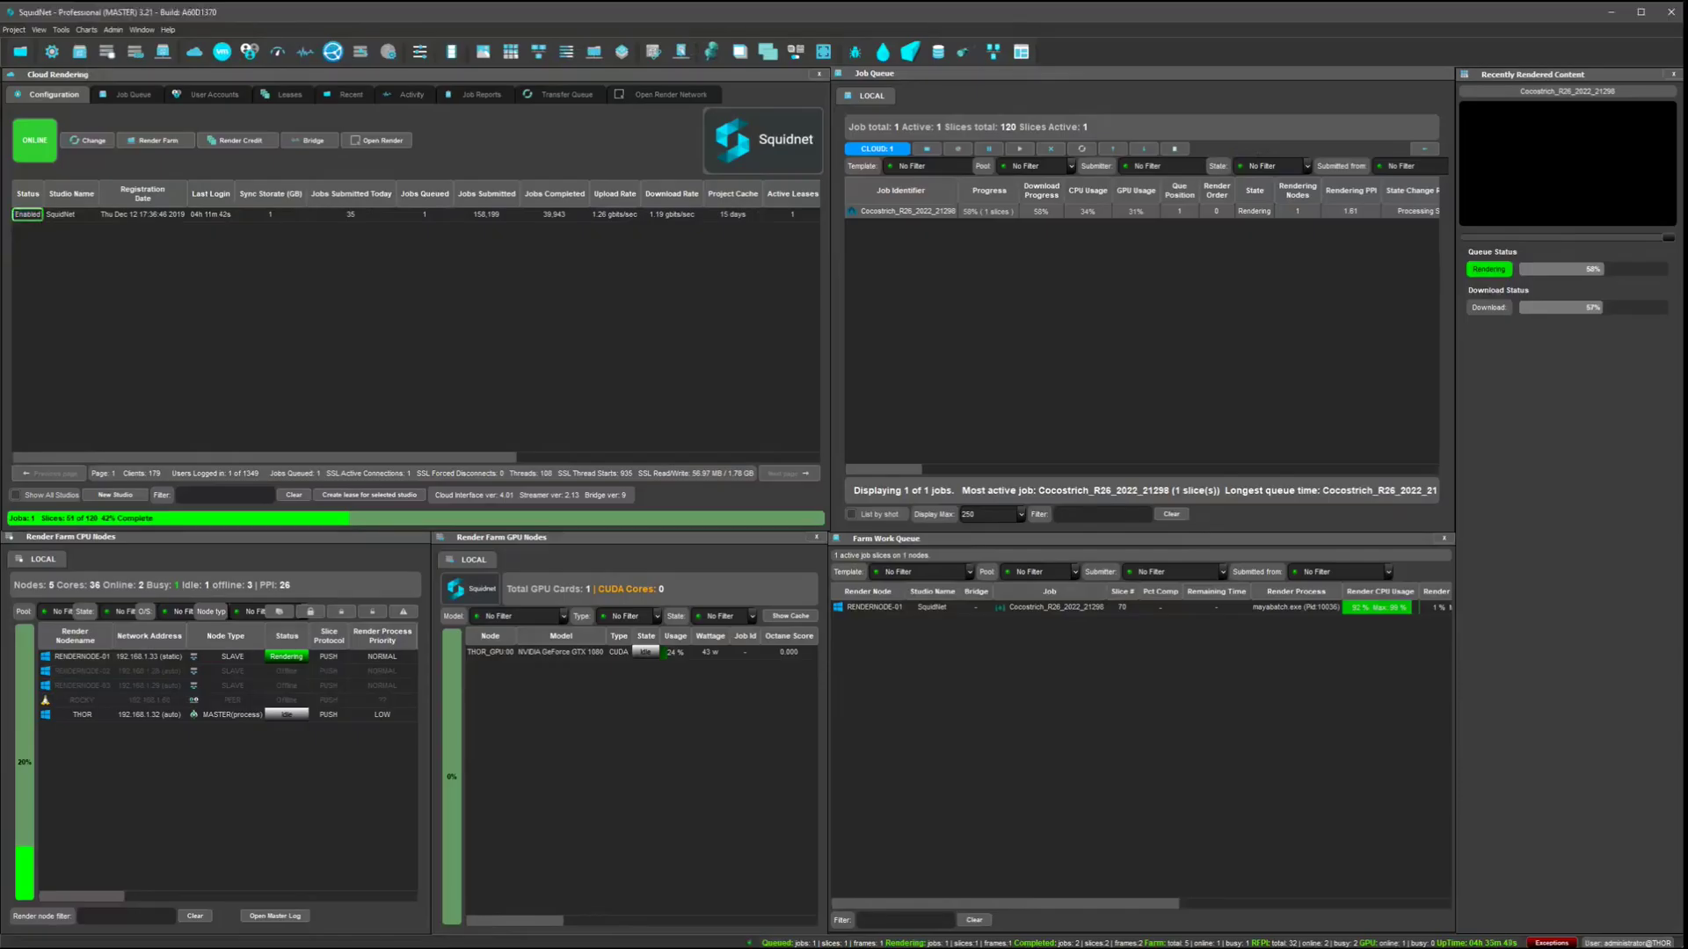
In SquidNet, open the slice details of job Cocostrich_R26_2022_21298 and examine the render status of its frames.
{"action": "left_click", "coordinate": [1158, 348]}
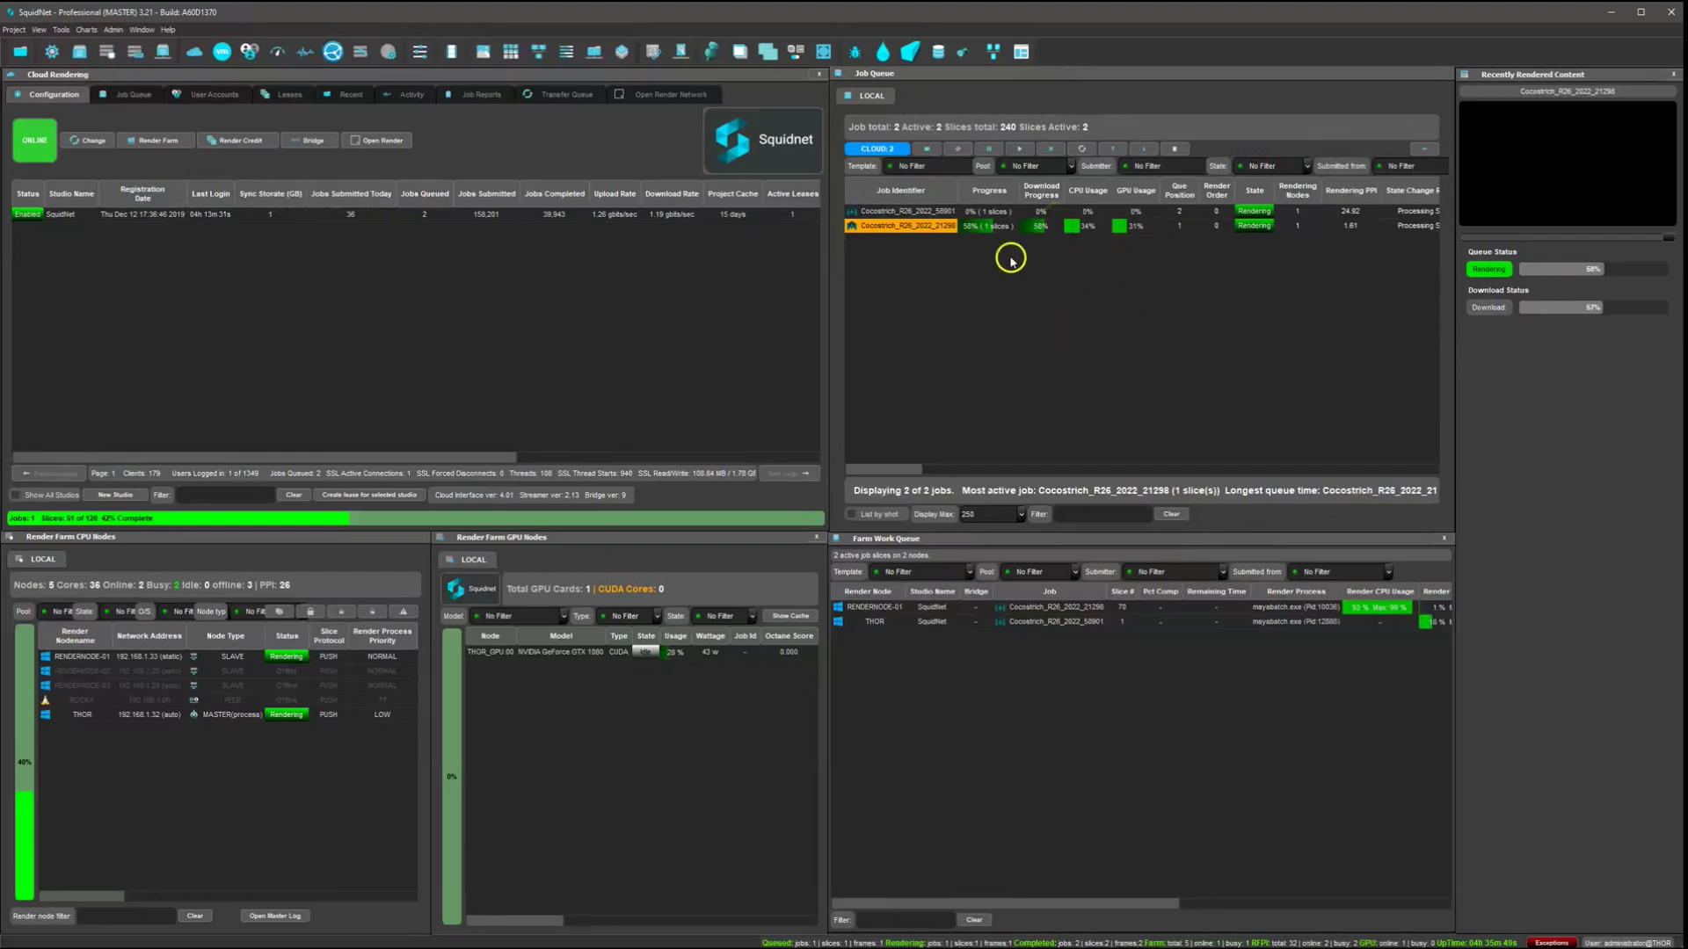
{"action": "double_click", "coordinate": [1000, 230]}
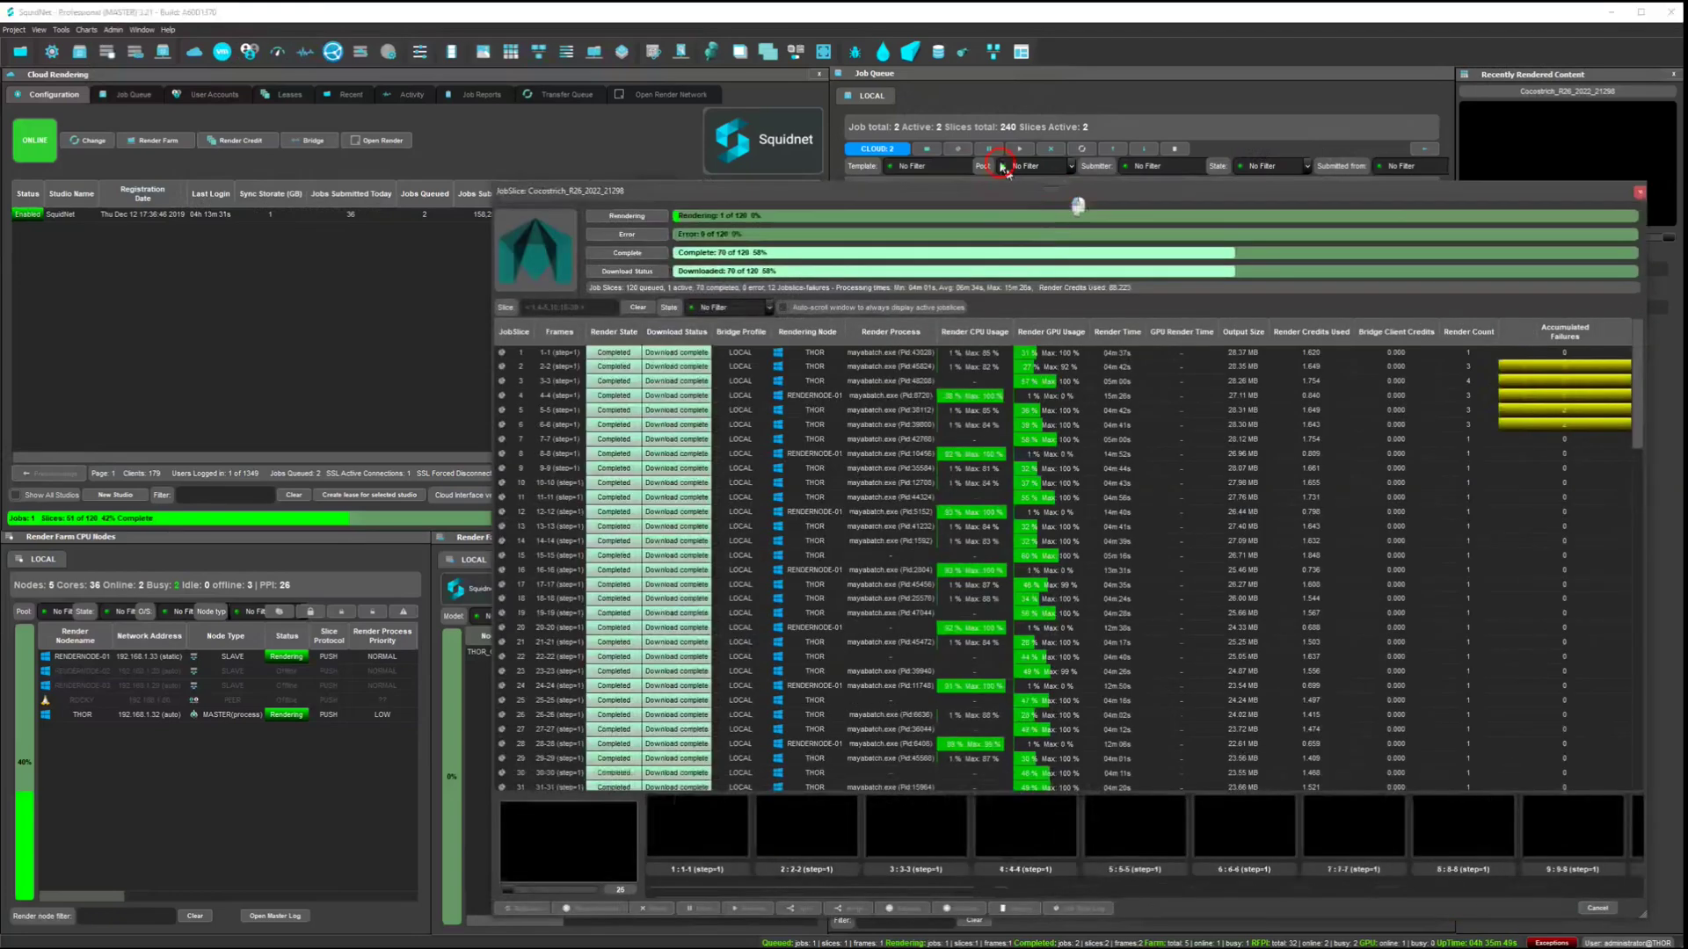
{"action": "left_click_drag", "start_coordinate": [1060, 190], "coordinate": [809, 78]}
{"action": "scroll", "coordinate": [452, 358], "scroll_direction": "down", "scroll_amount": 15}
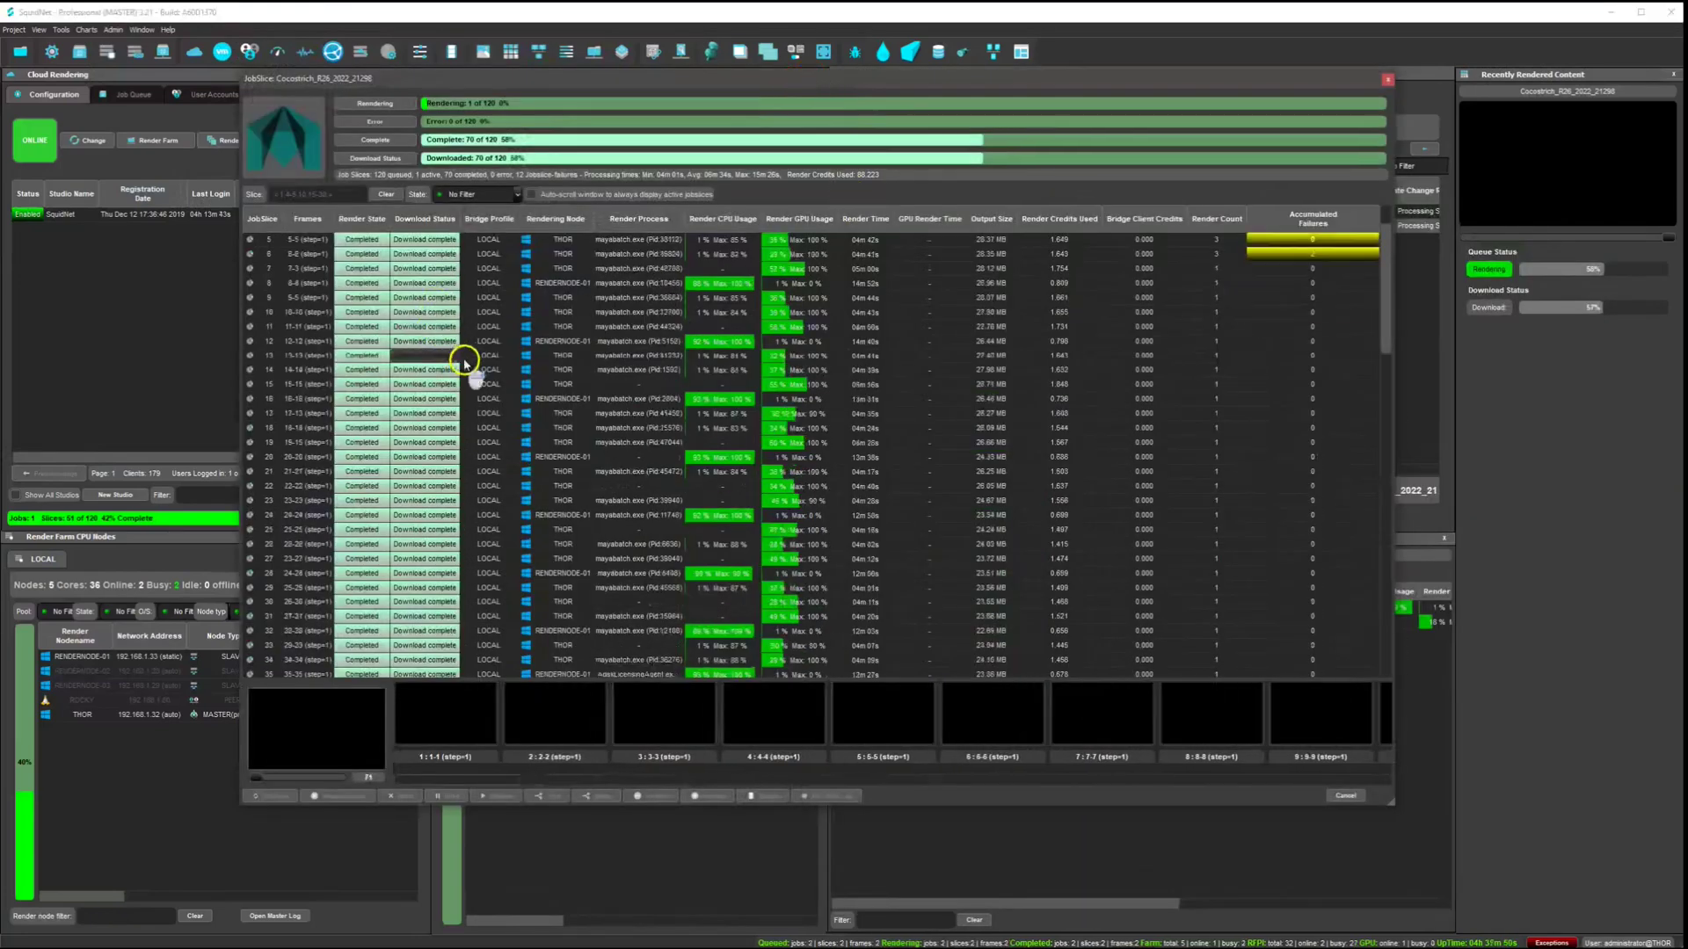
Look through the queued and completed slices of job Cocostrich_R26_2022_21298 across its whole frame range.
{"action": "scroll", "coordinate": [595, 406], "scroll_direction": "down", "scroll_amount": 10}
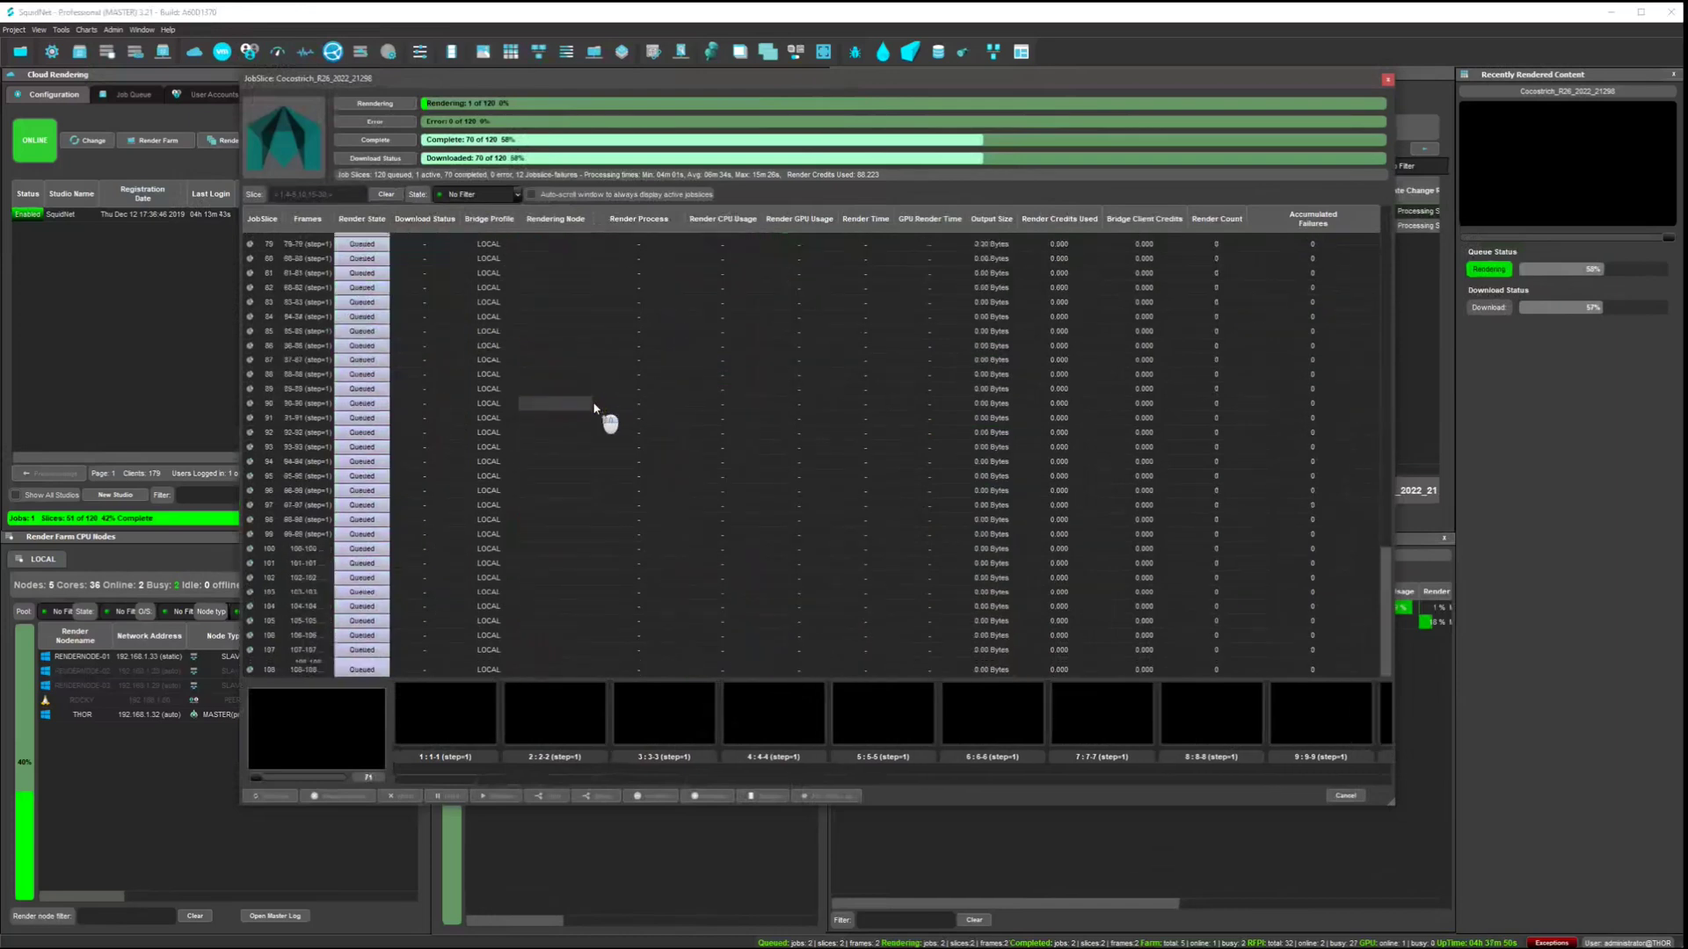
{"action": "scroll", "coordinate": [595, 406], "scroll_direction": "up", "scroll_amount": 3}
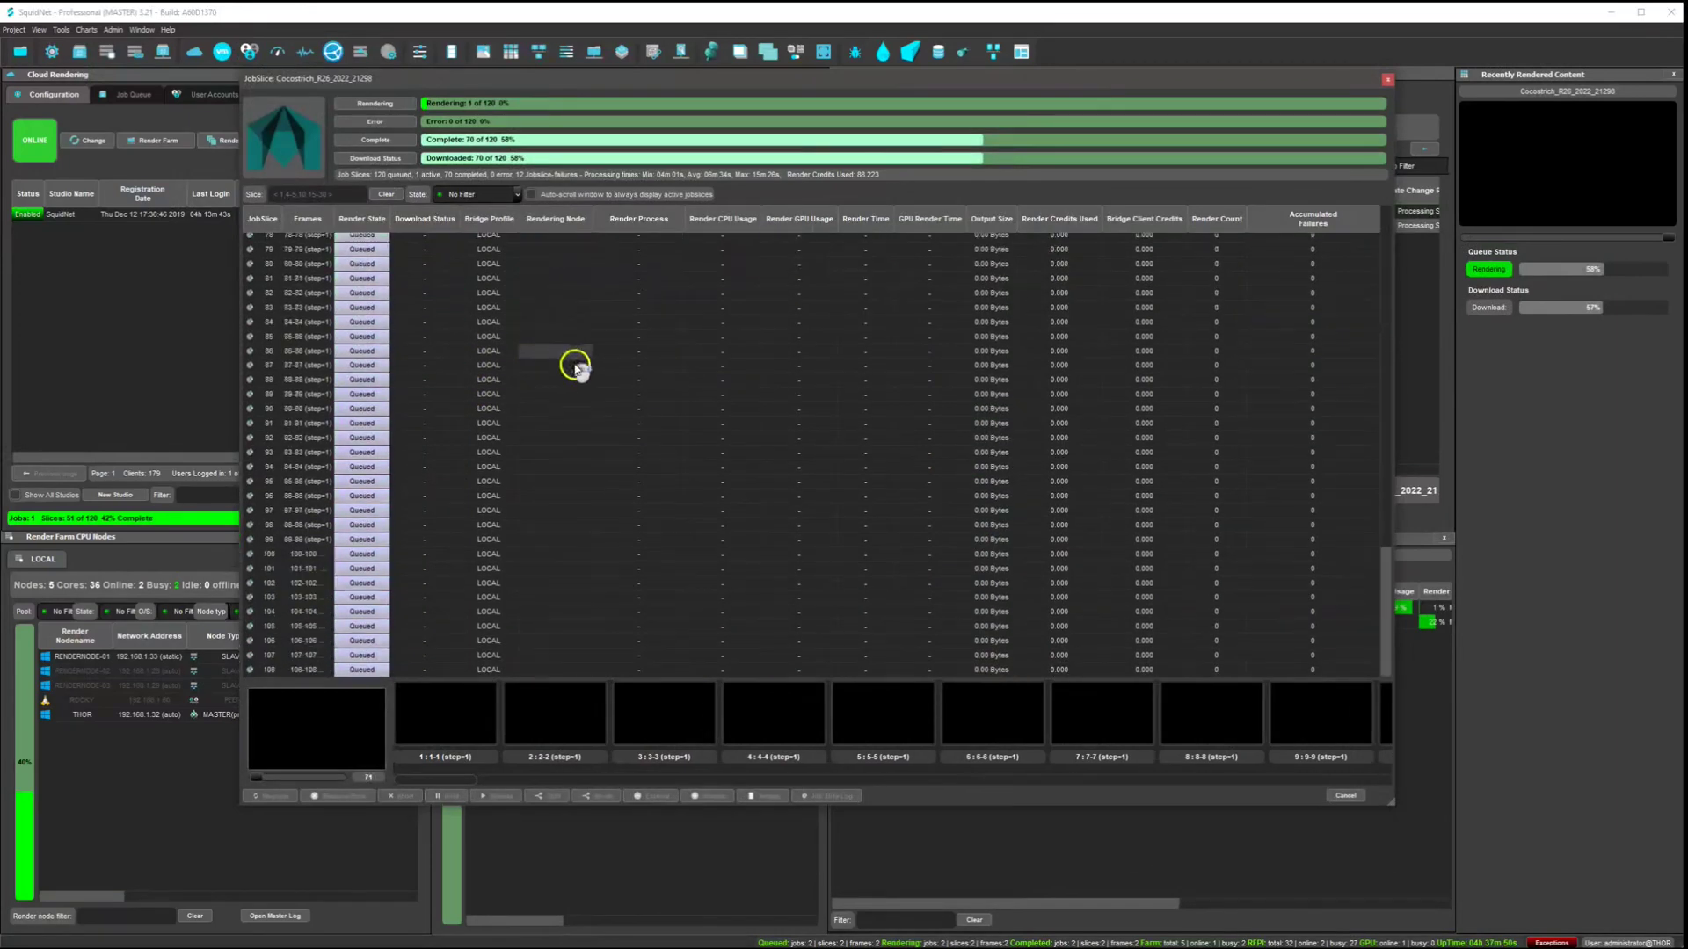
{"action": "scroll", "coordinate": [563, 352], "scroll_direction": "down", "scroll_amount": 4}
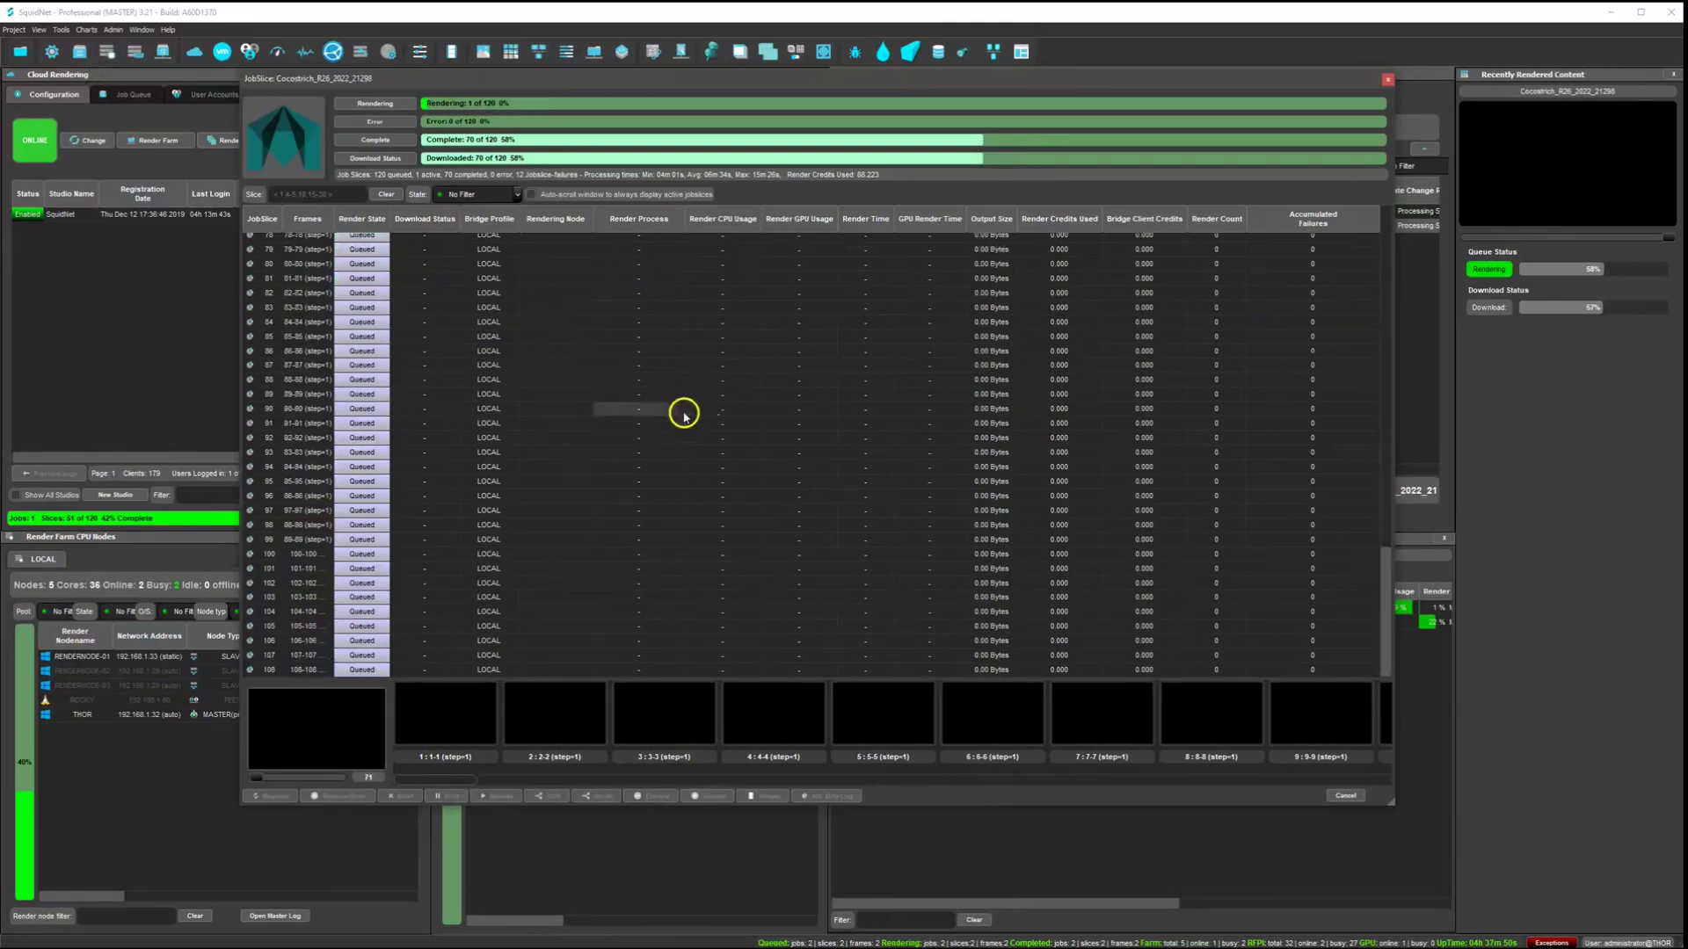
{"action": "scroll", "coordinate": [683, 411], "scroll_direction": "up", "scroll_amount": 2}
{"action": "scroll", "coordinate": [691, 411], "scroll_direction": "up", "scroll_amount": 7}
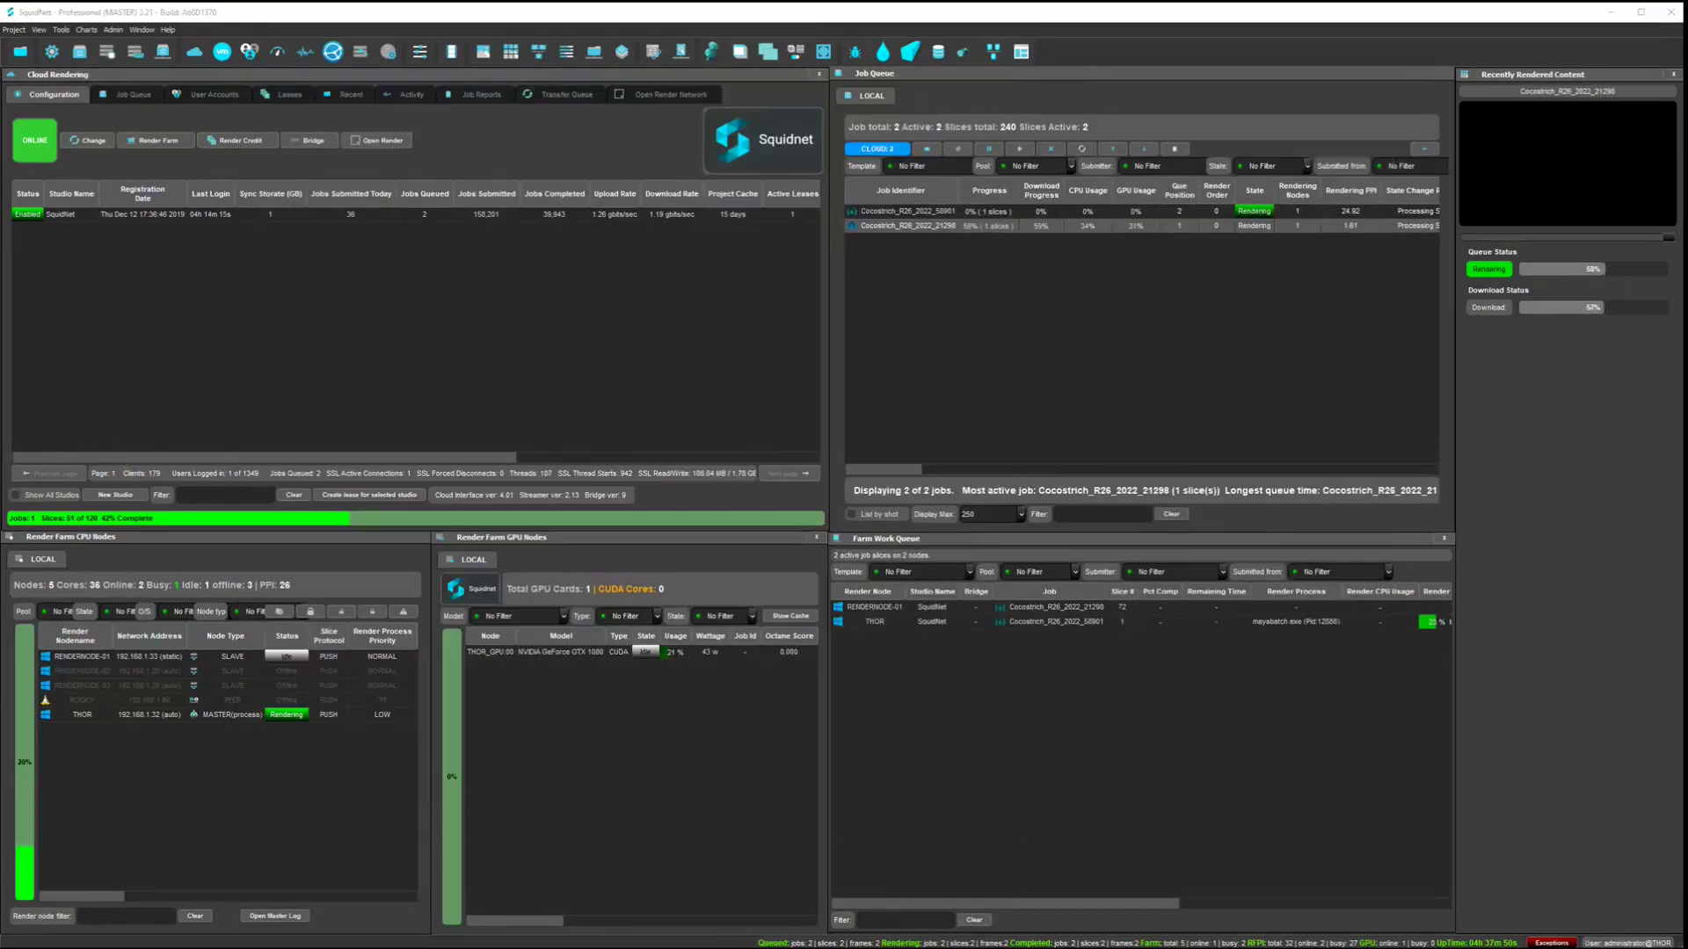
In File Explorer, bring the job's images output folder into view and check the rendered Cocostrich_R26_2022 EXR frames, moving the window away when done.
{"action": "left_click_drag", "start_coordinate": [1687, 30], "coordinate": [919, 210]}
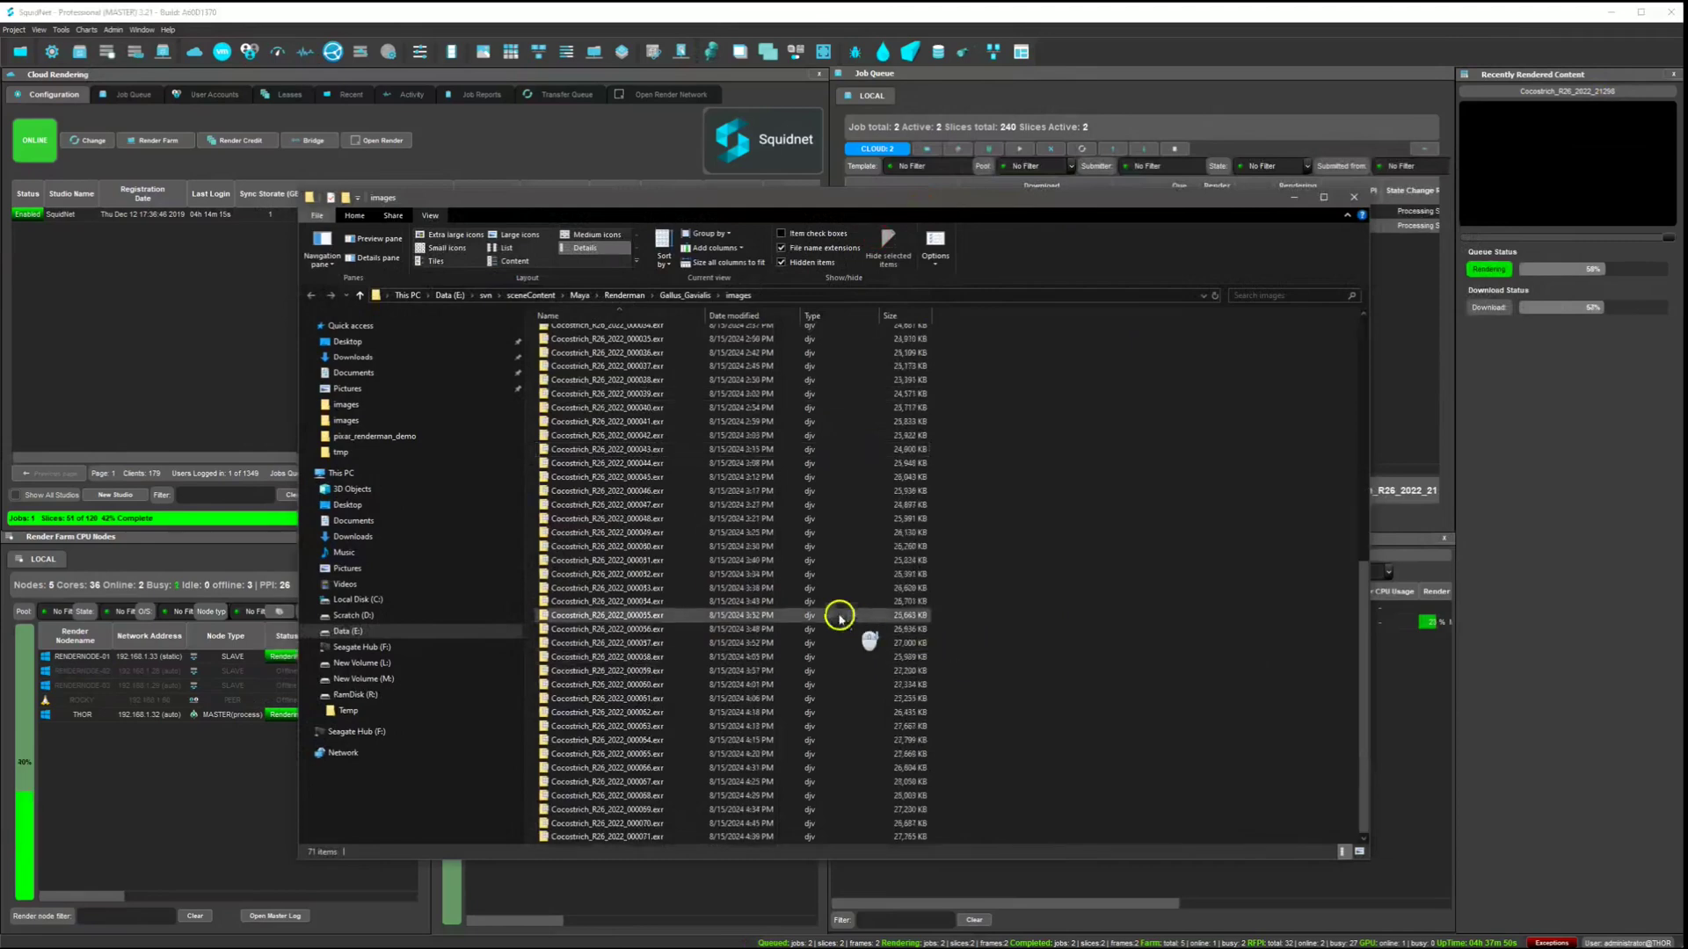
{"action": "scroll", "coordinate": [756, 527], "scroll_direction": "up", "scroll_amount": 6}
{"action": "scroll", "coordinate": [736, 522], "scroll_direction": "up", "scroll_amount": 2}
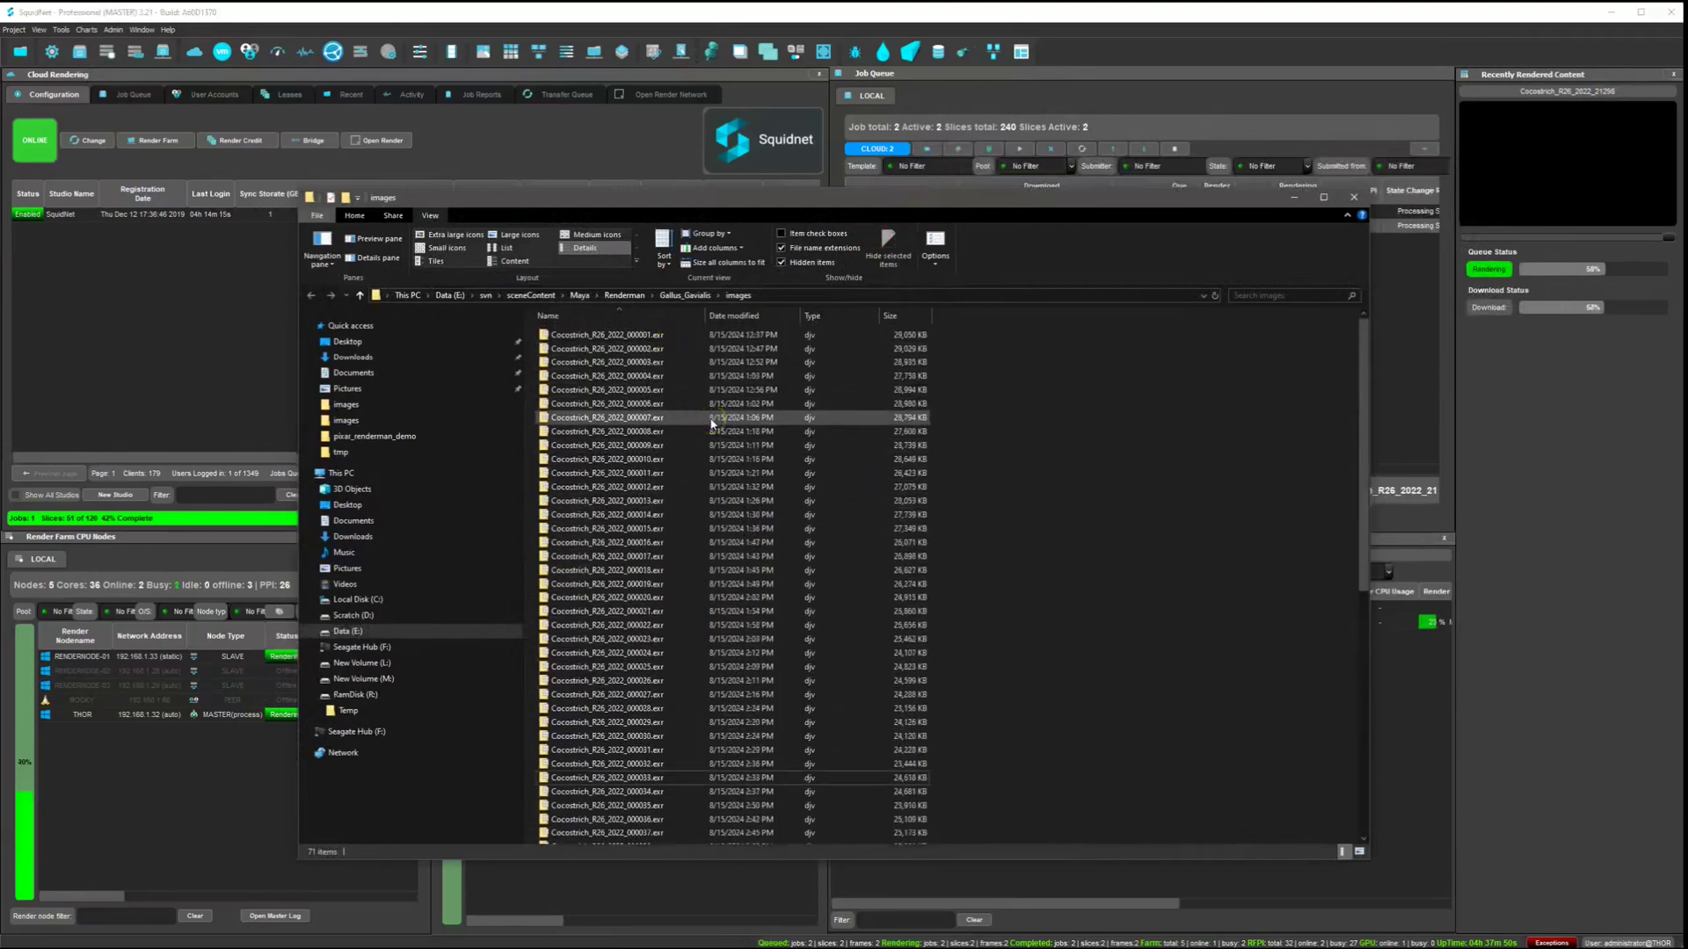
{"action": "left_click", "coordinate": [711, 432]}
{"action": "left_click", "coordinate": [721, 459]}
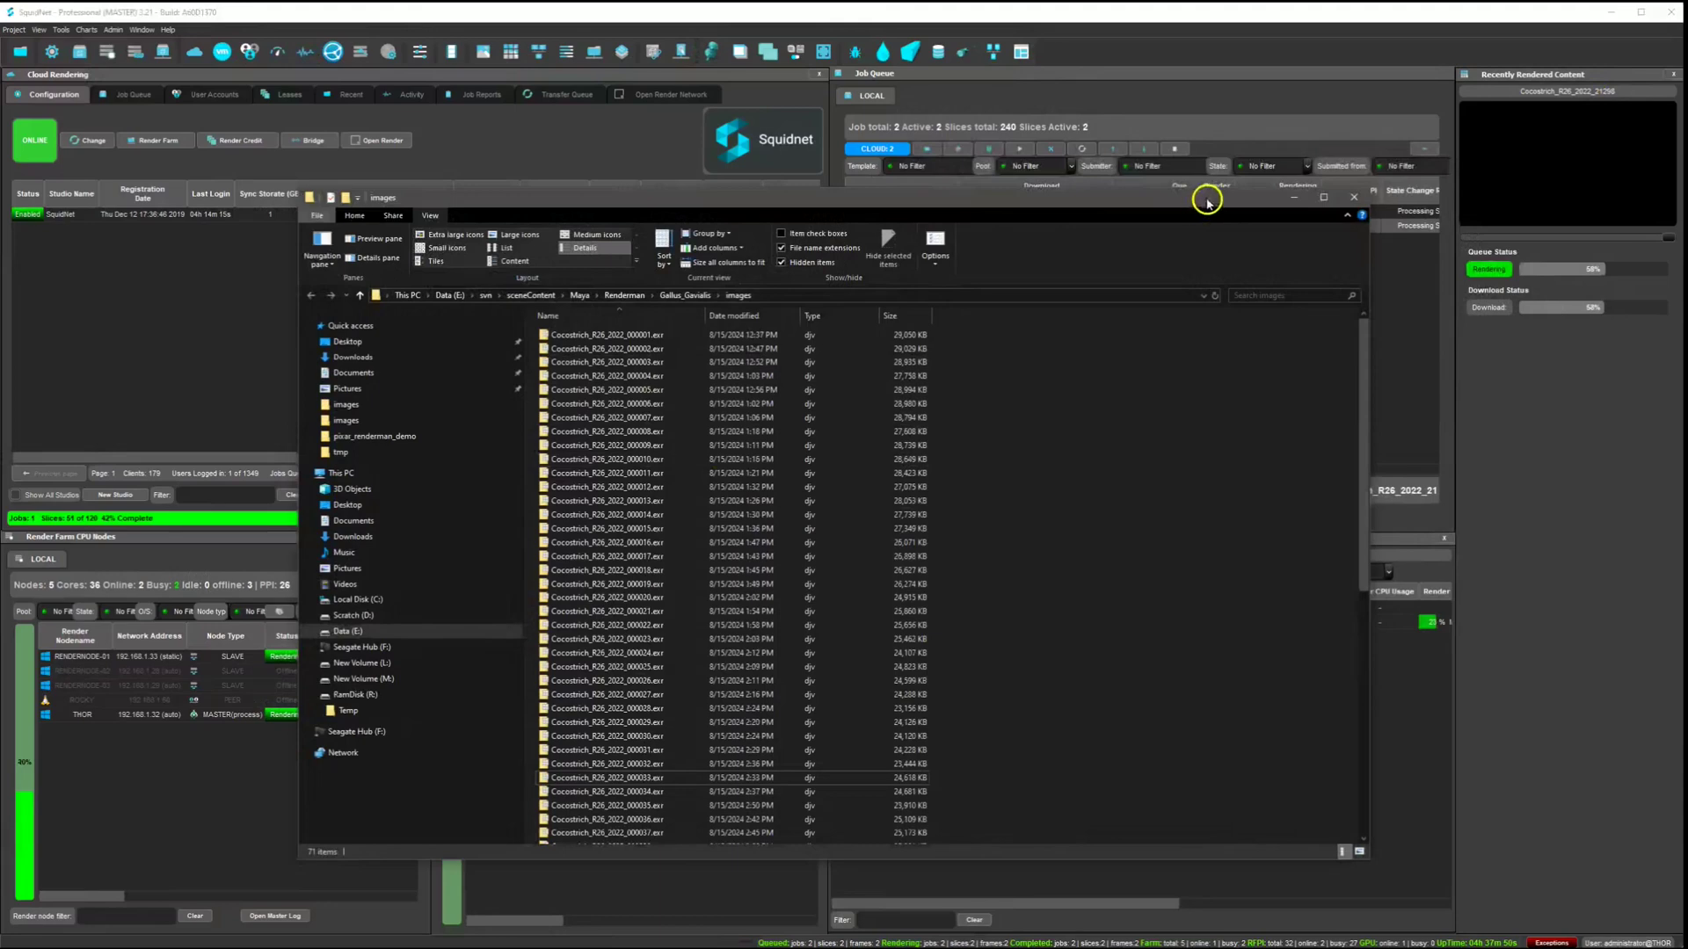
{"action": "left_click_drag", "start_coordinate": [1208, 199], "coordinate": [1223, 948]}
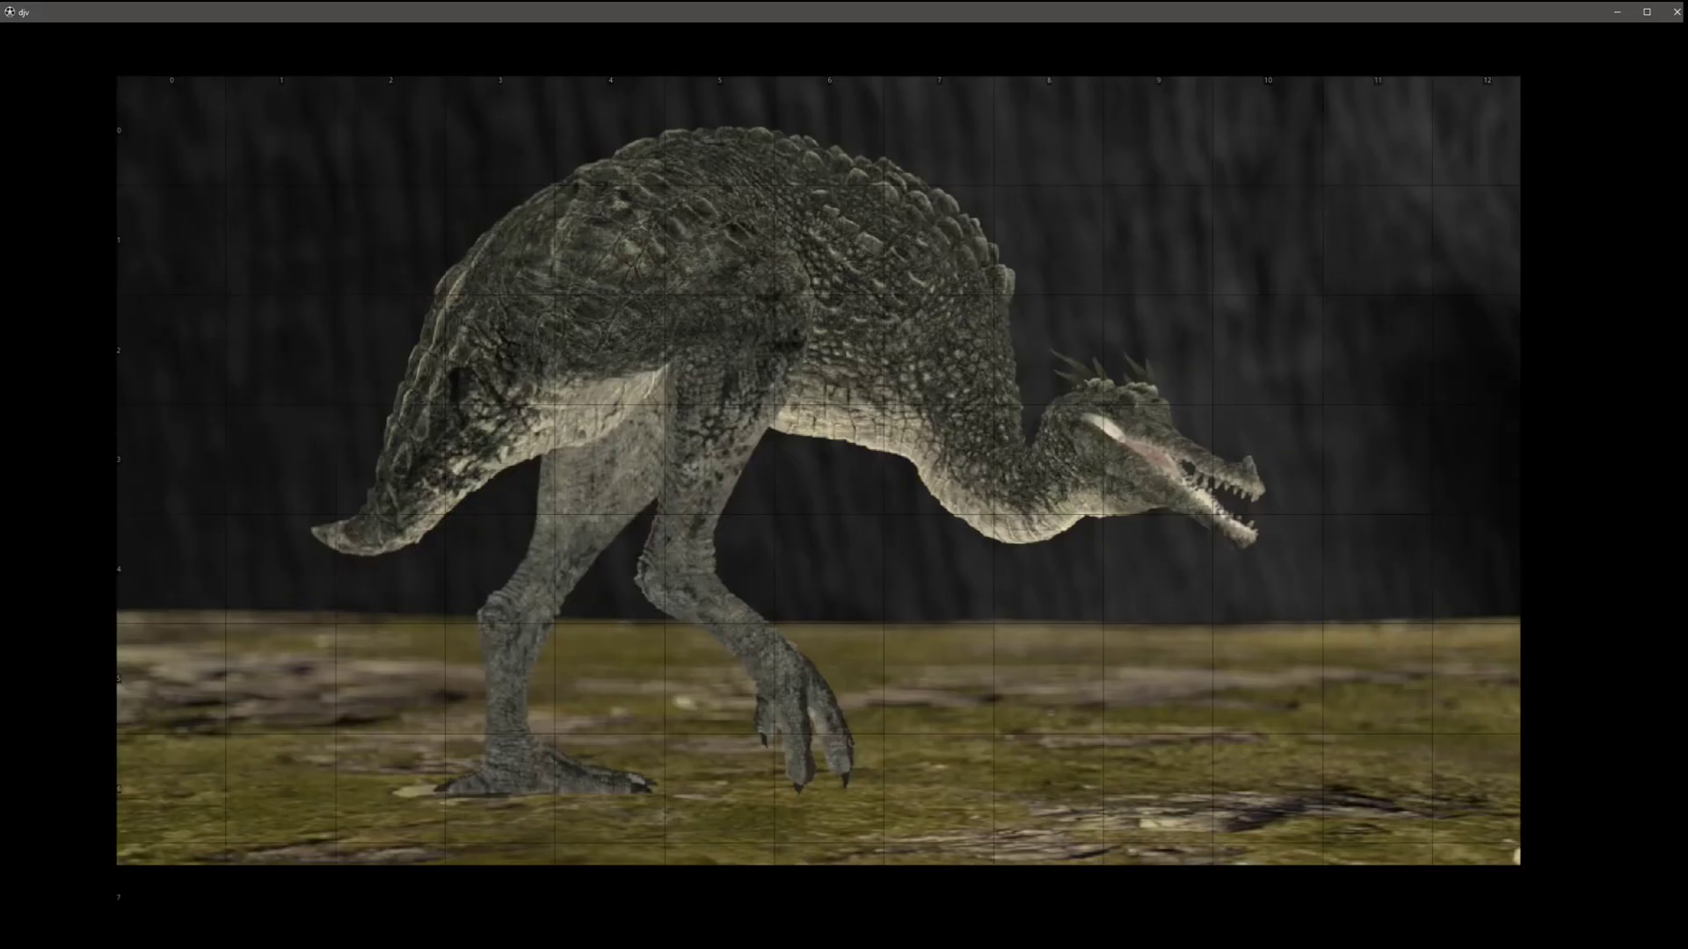
Switch to the DJV viewer and scrub the rendered Cocostrich_R26_2022 EXR sequence back to its first frame.
{"action": "left_click", "coordinate": [859, 370]}
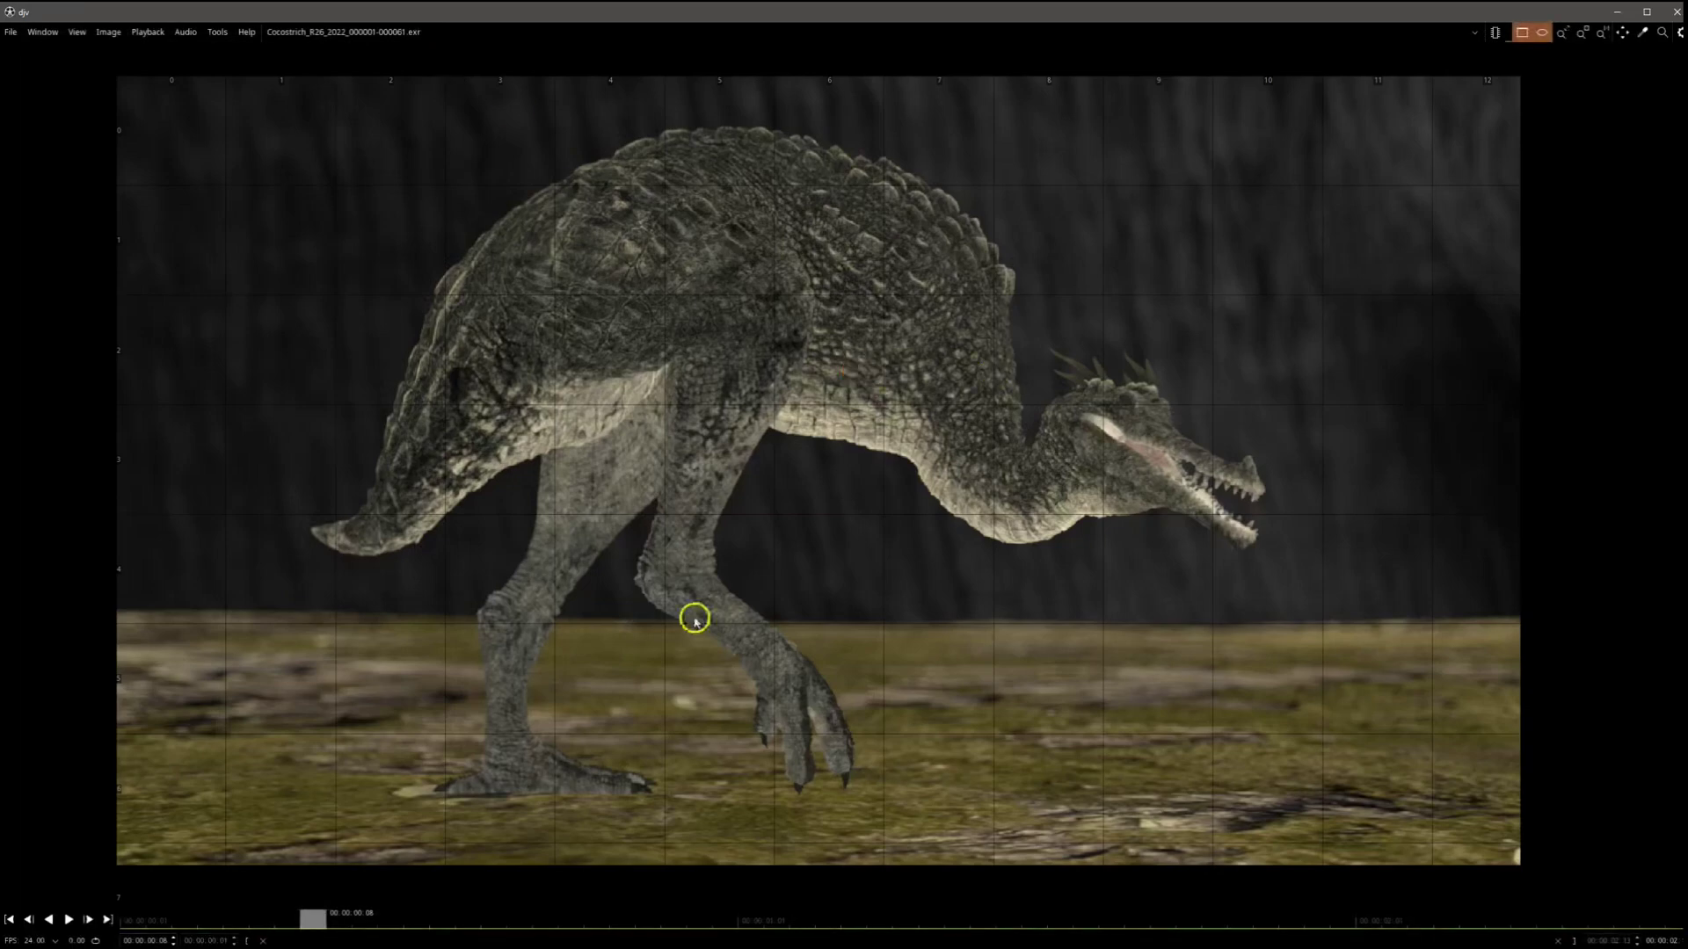
{"action": "left_click_drag", "start_coordinate": [315, 919], "coordinate": [151, 888]}
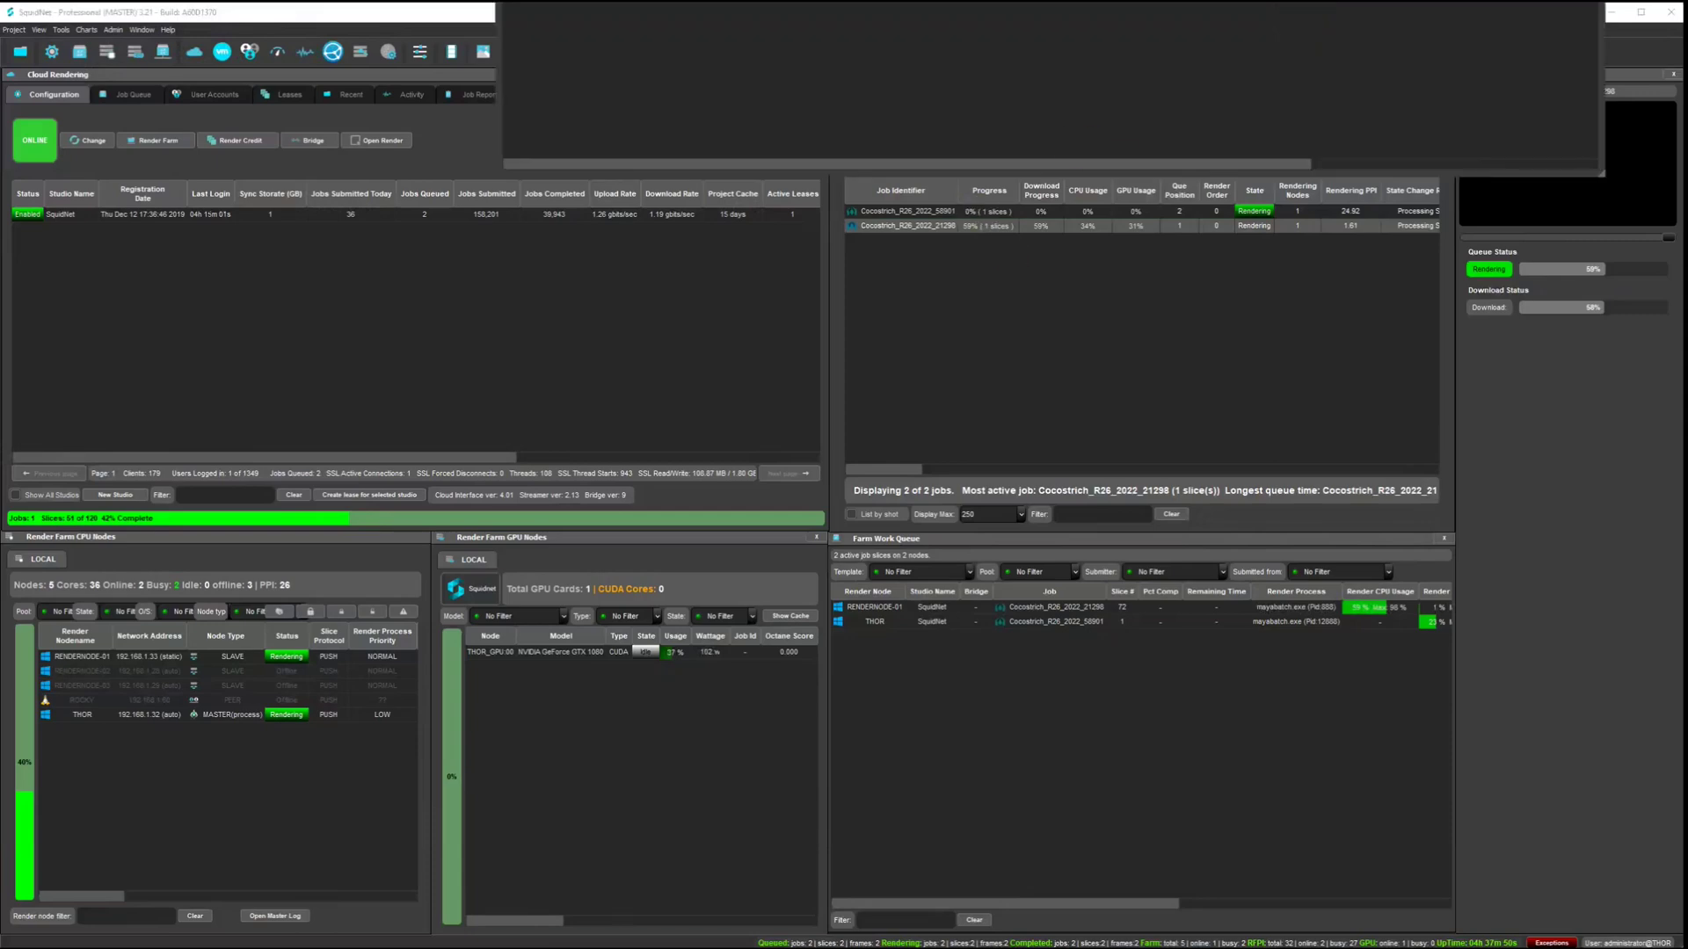
Bring up the Render Farm Job Queue window and examine the per-frame details of job Cocostrich_R26_2022_21298, closing both windows when done.
{"action": "left_click_drag", "start_coordinate": [834, 170], "coordinate": [770, 311]}
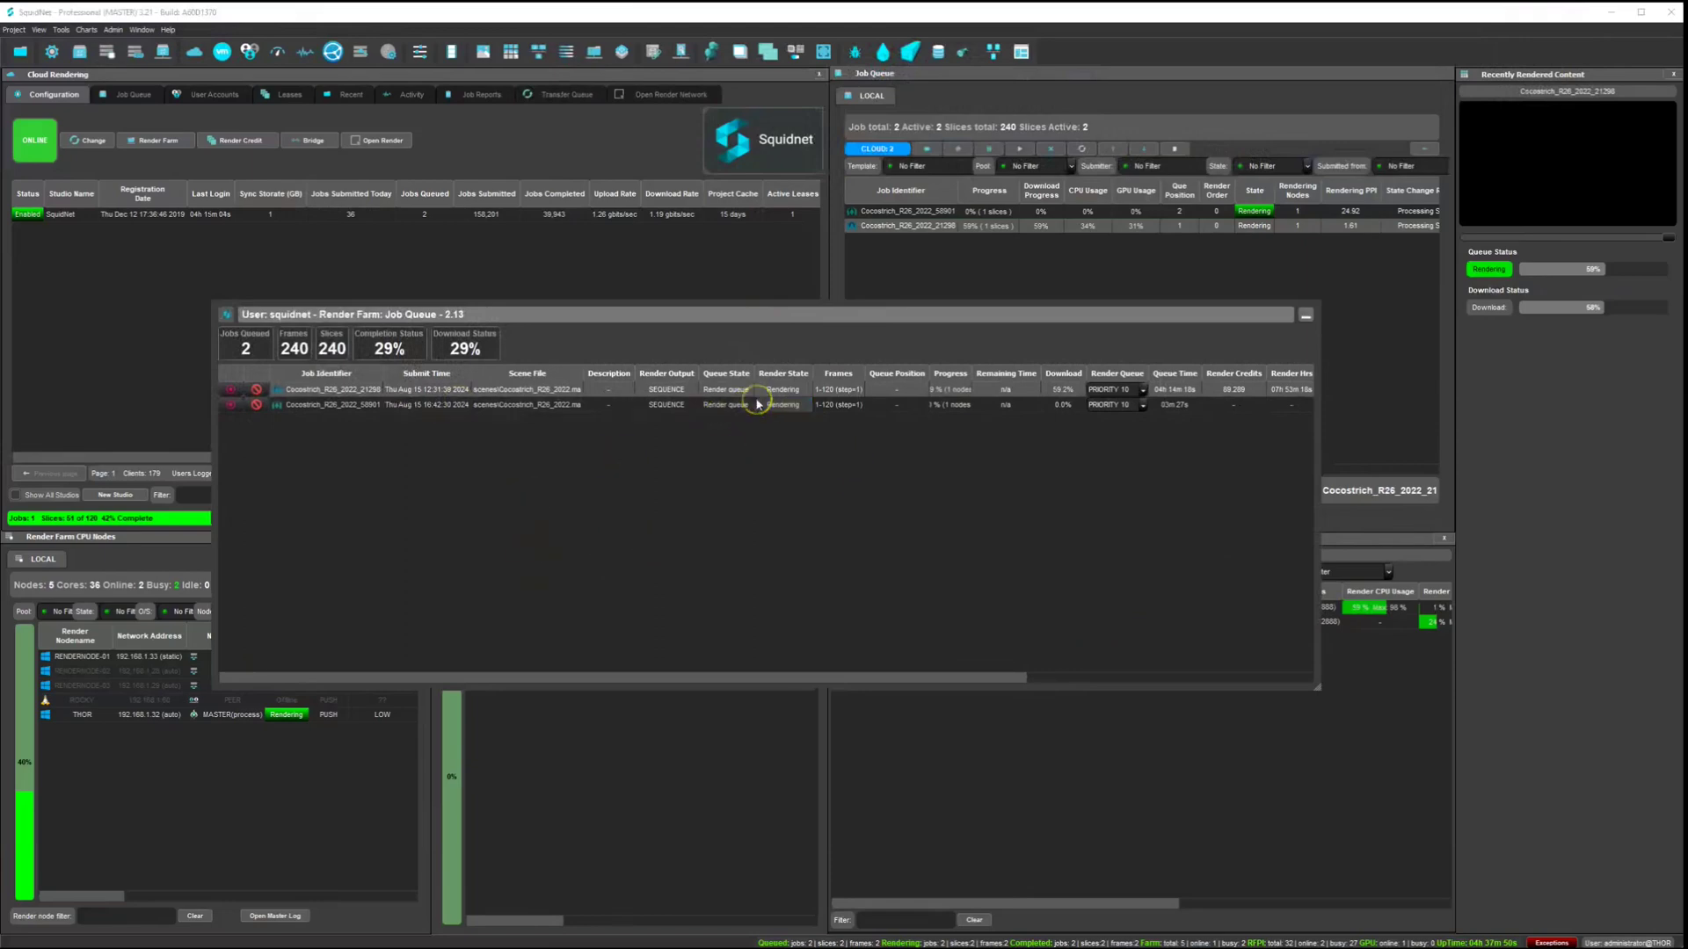
{"action": "left_click", "coordinate": [794, 390]}
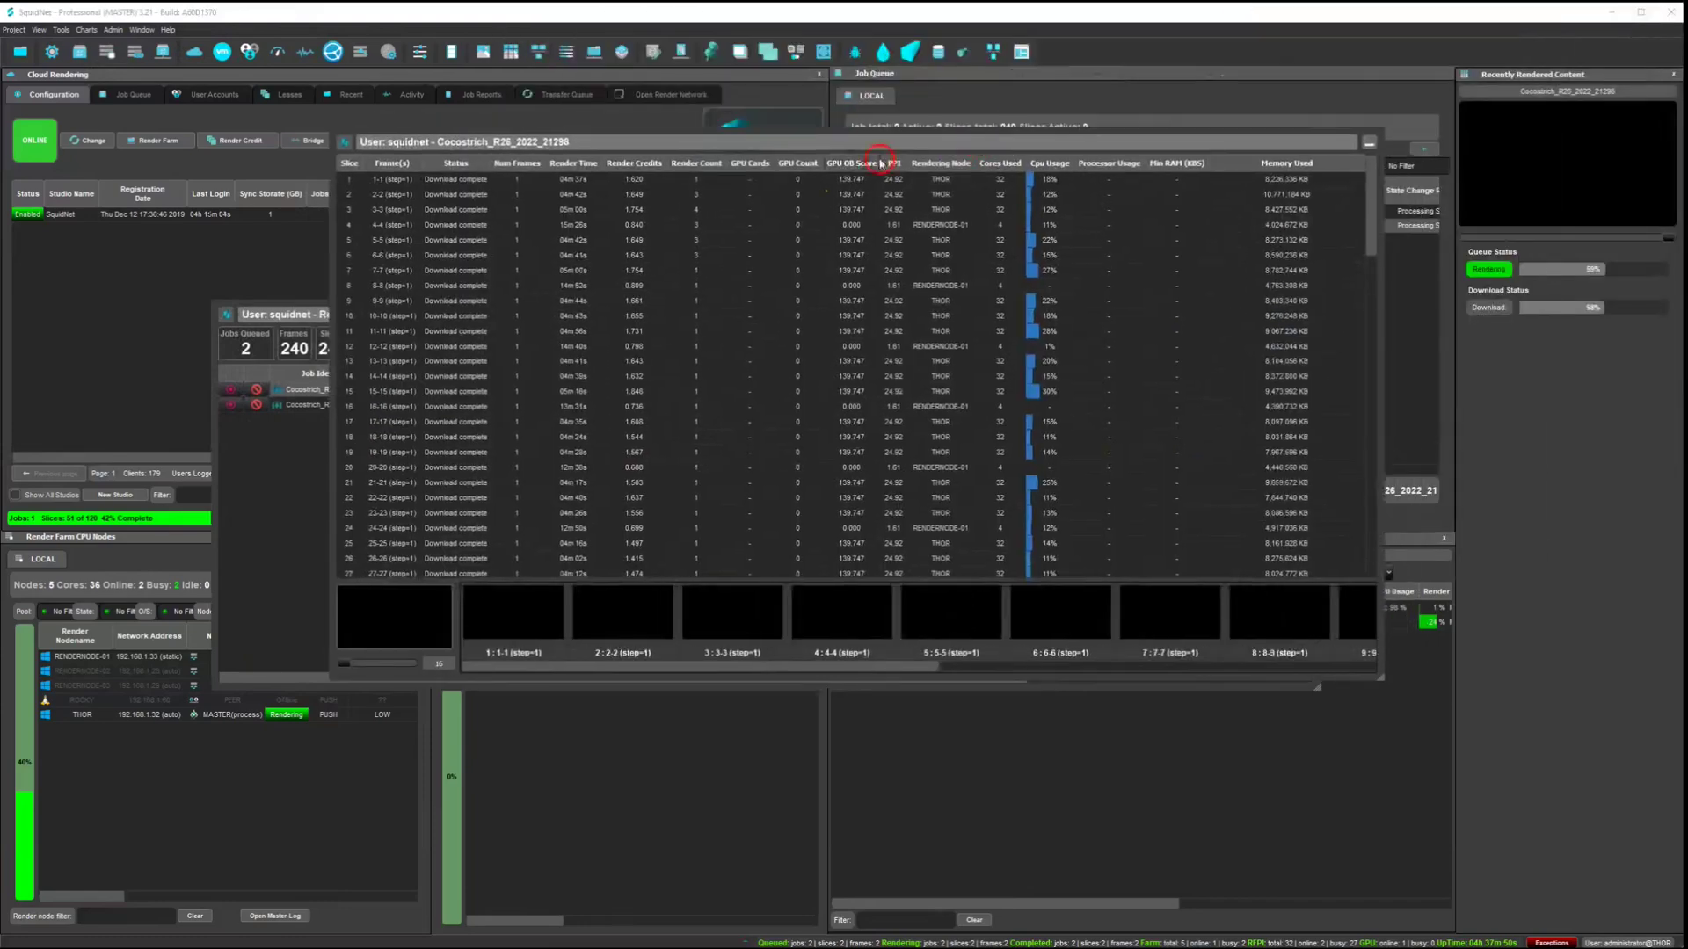
{"action": "left_click", "coordinate": [807, 294]}
{"action": "scroll", "coordinate": [516, 373], "scroll_direction": "down", "scroll_amount": 17}
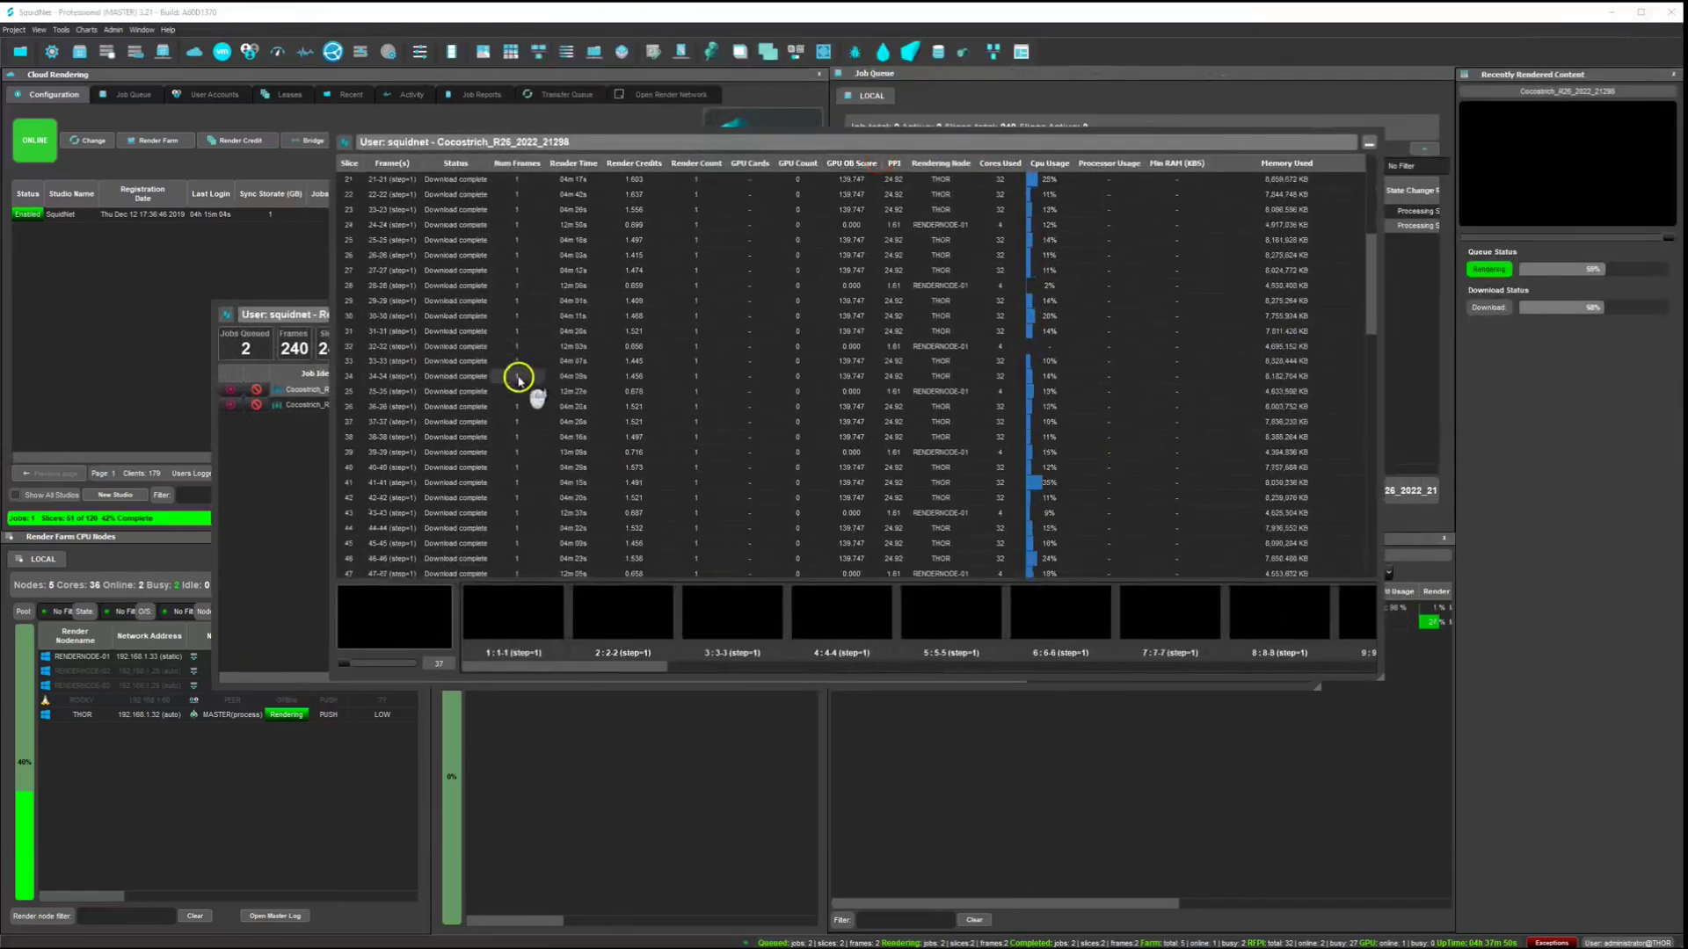
{"action": "scroll", "coordinate": [517, 380], "scroll_direction": "down", "scroll_amount": 5}
{"action": "scroll", "coordinate": [509, 370], "scroll_direction": "up", "scroll_amount": 10}
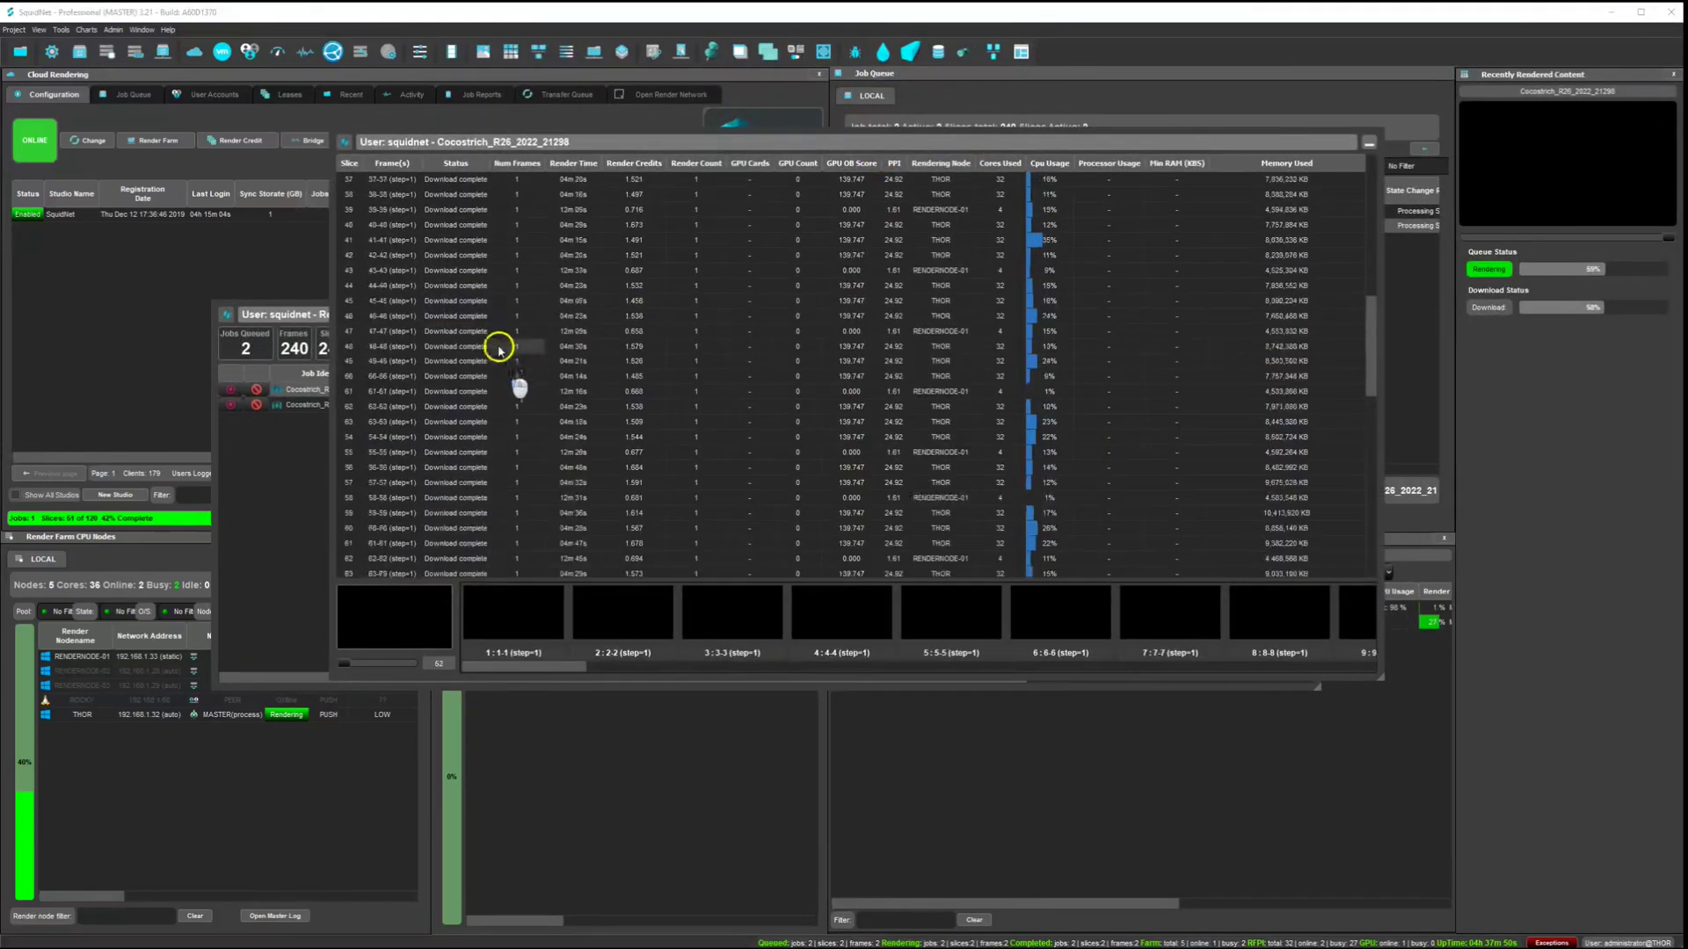
{"action": "scroll", "coordinate": [503, 330], "scroll_direction": "down", "scroll_amount": 4}
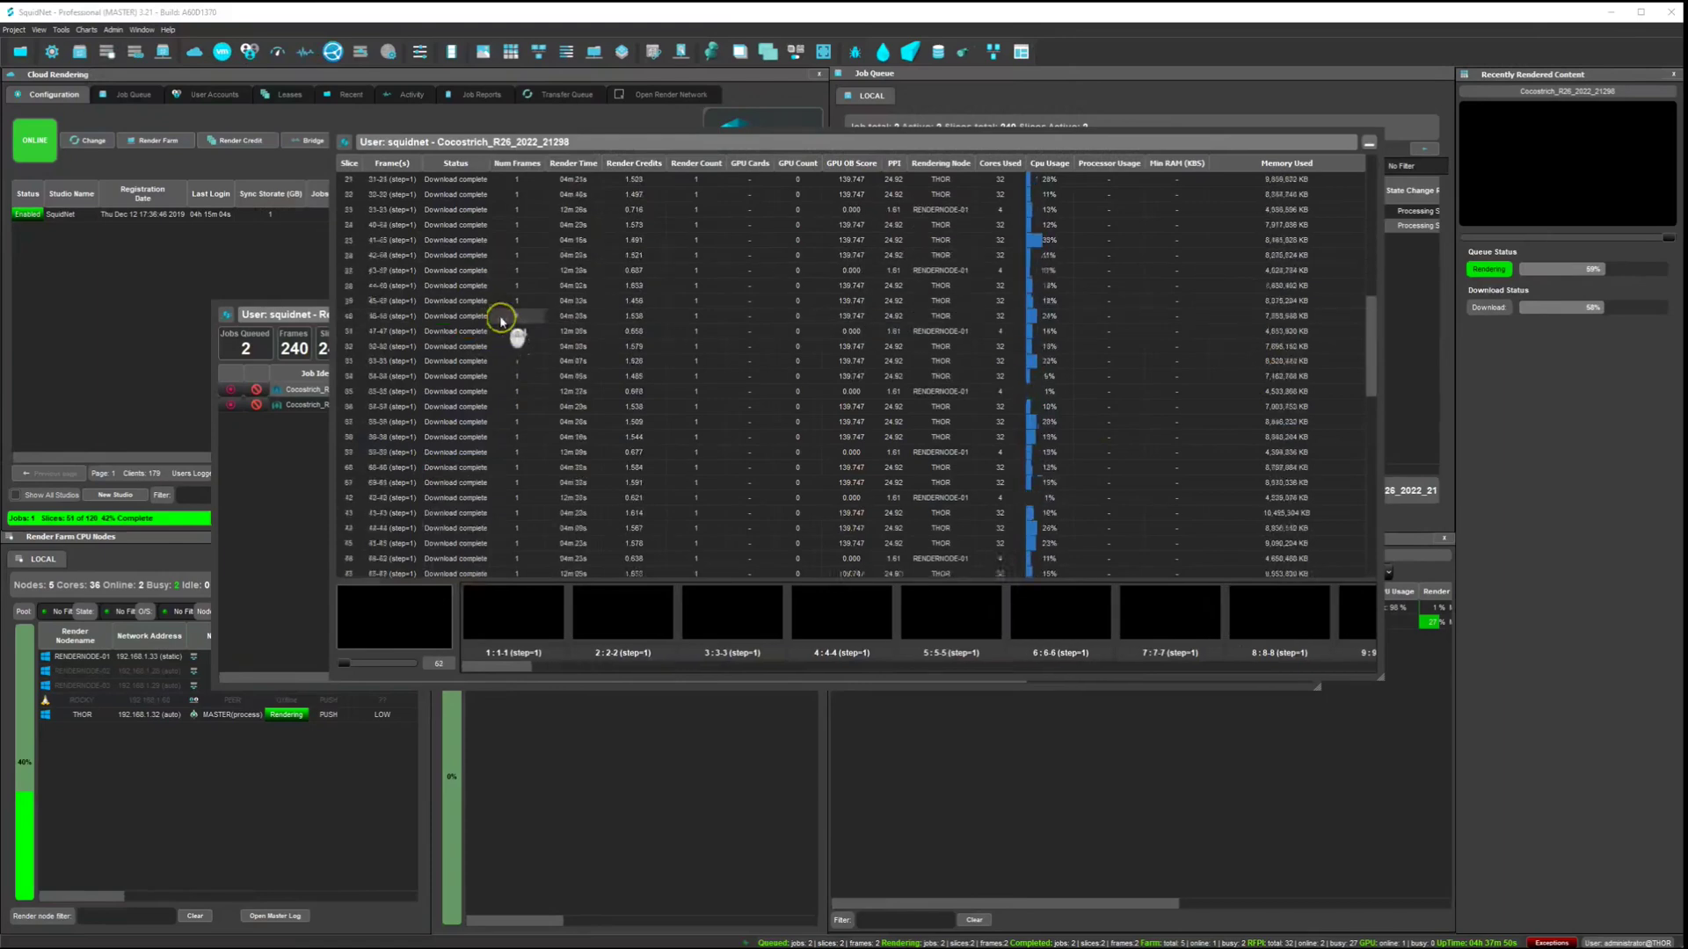
{"action": "scroll", "coordinate": [518, 350], "scroll_direction": "down", "scroll_amount": 3}
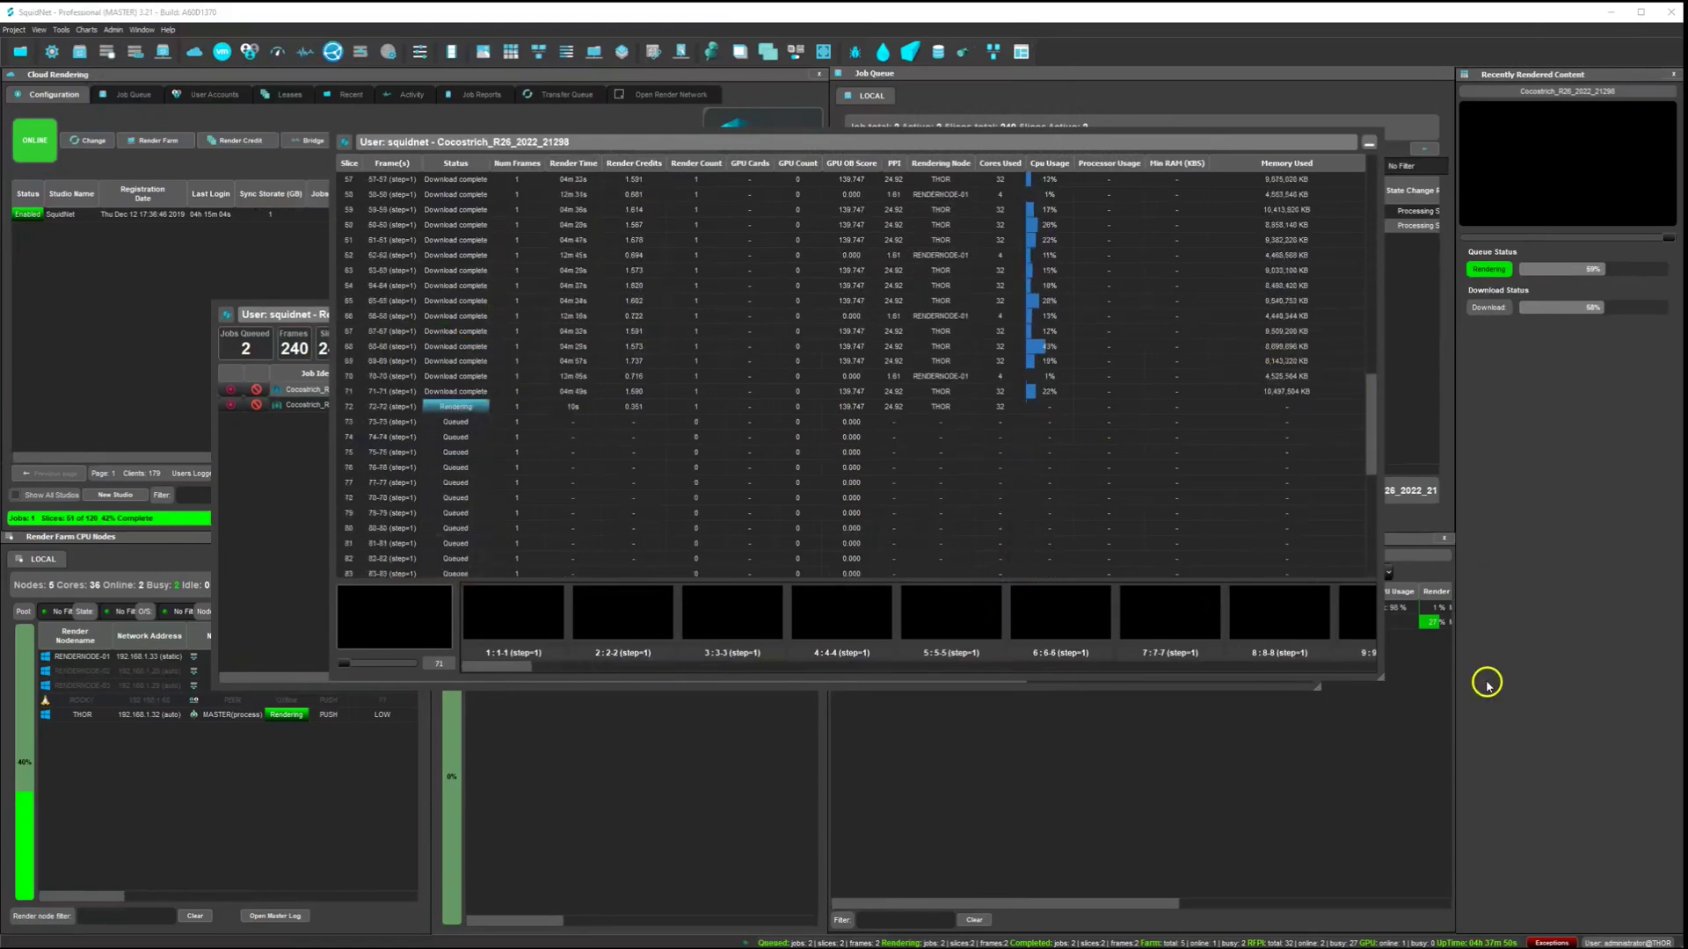
{"action": "left_click", "coordinate": [1369, 142]}
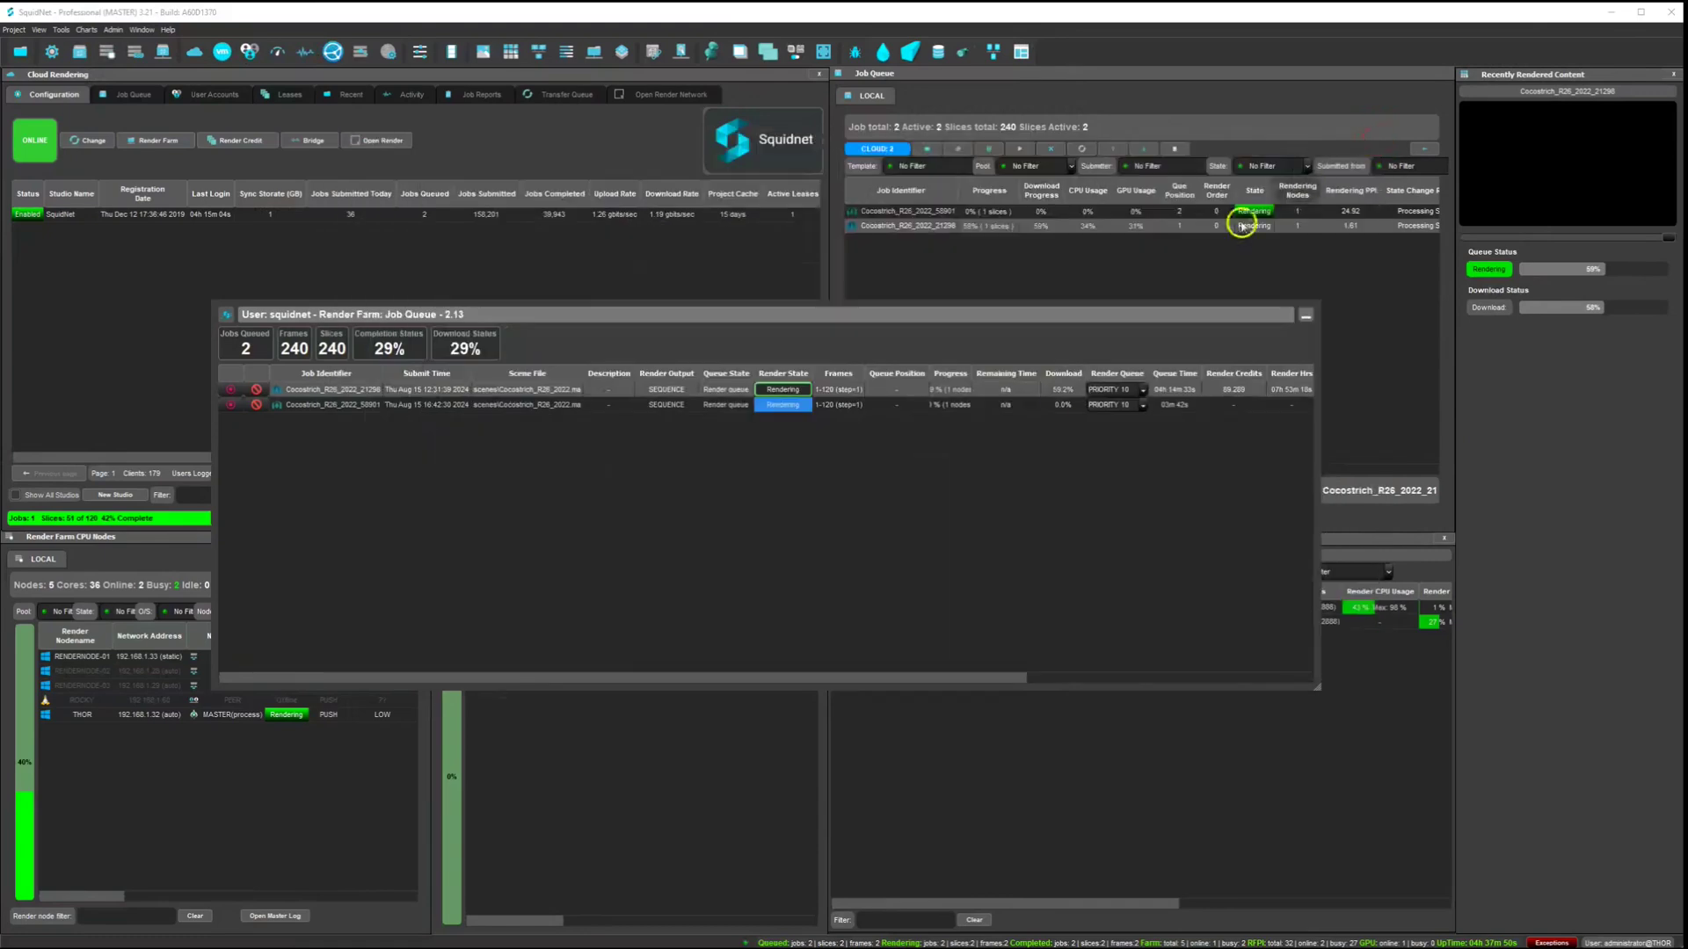
{"action": "left_click", "coordinate": [1308, 316]}
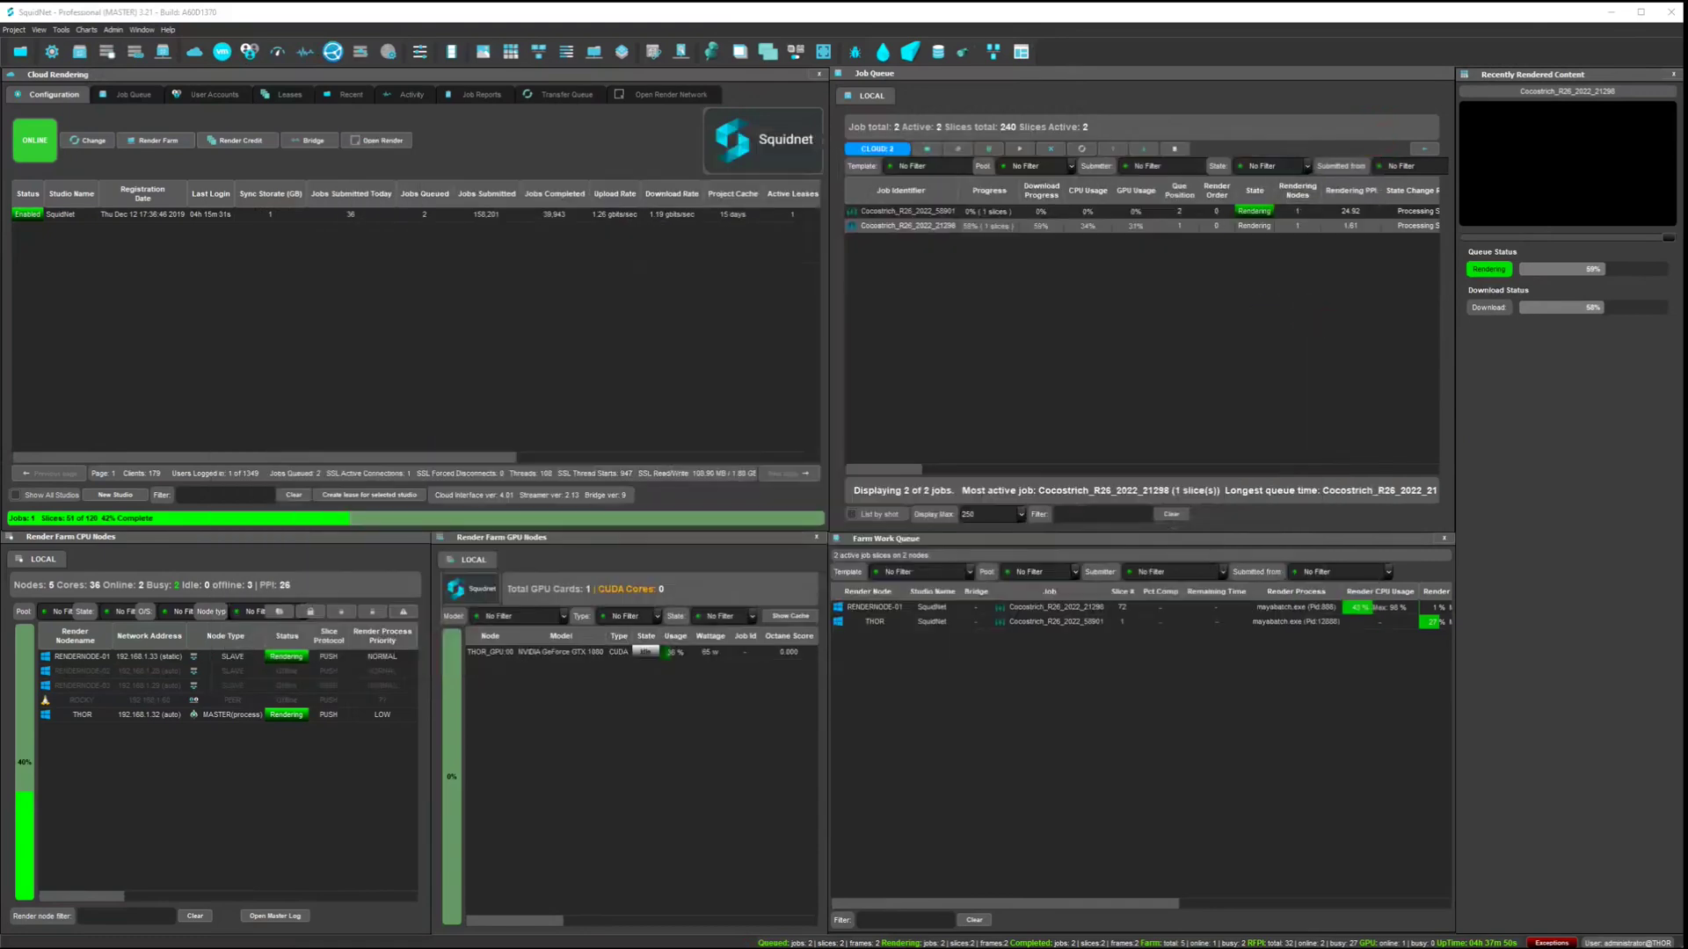